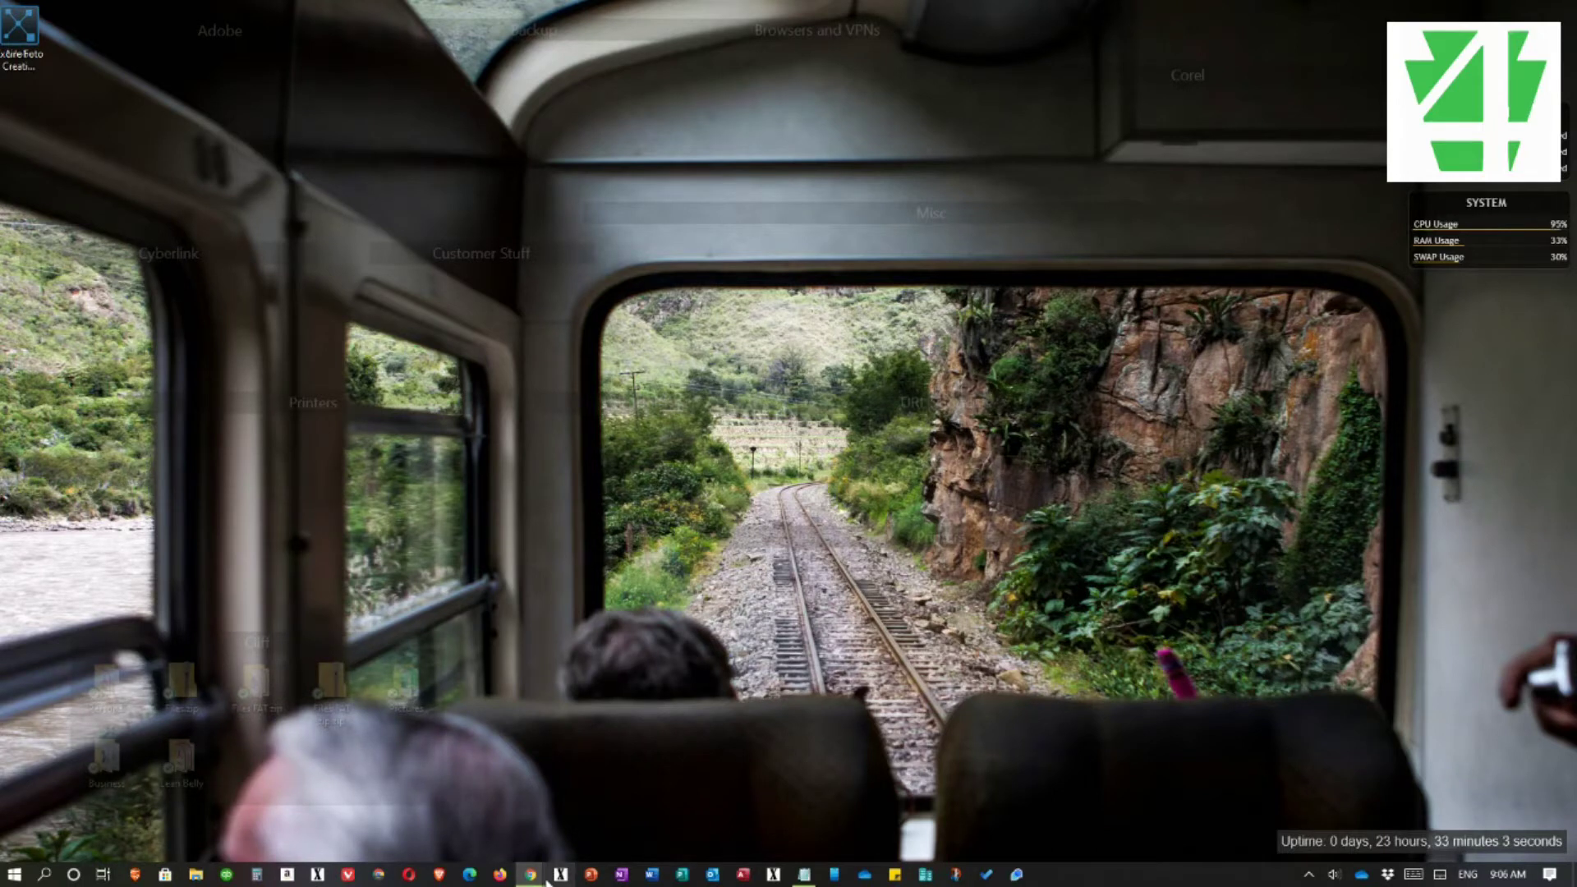
# Bring the Windows 10 Keyboard Shortcuts post forward and scroll down through it
pyautogui.moveTo(543, 877)
pyautogui.click(671, 819)
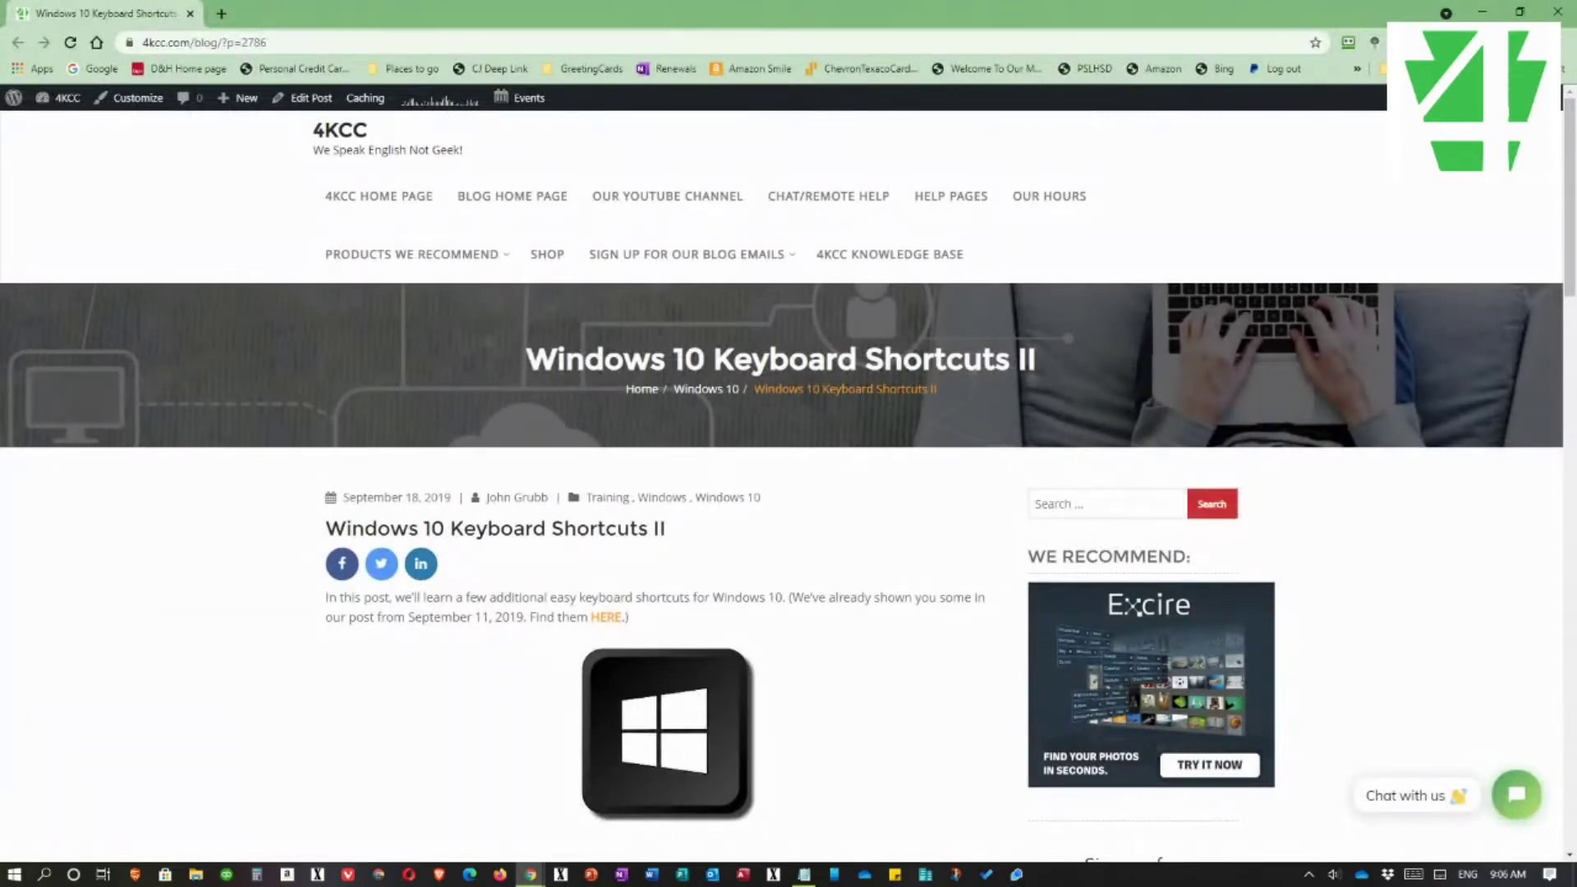
pyautogui.scroll(-6, 1271, 297)
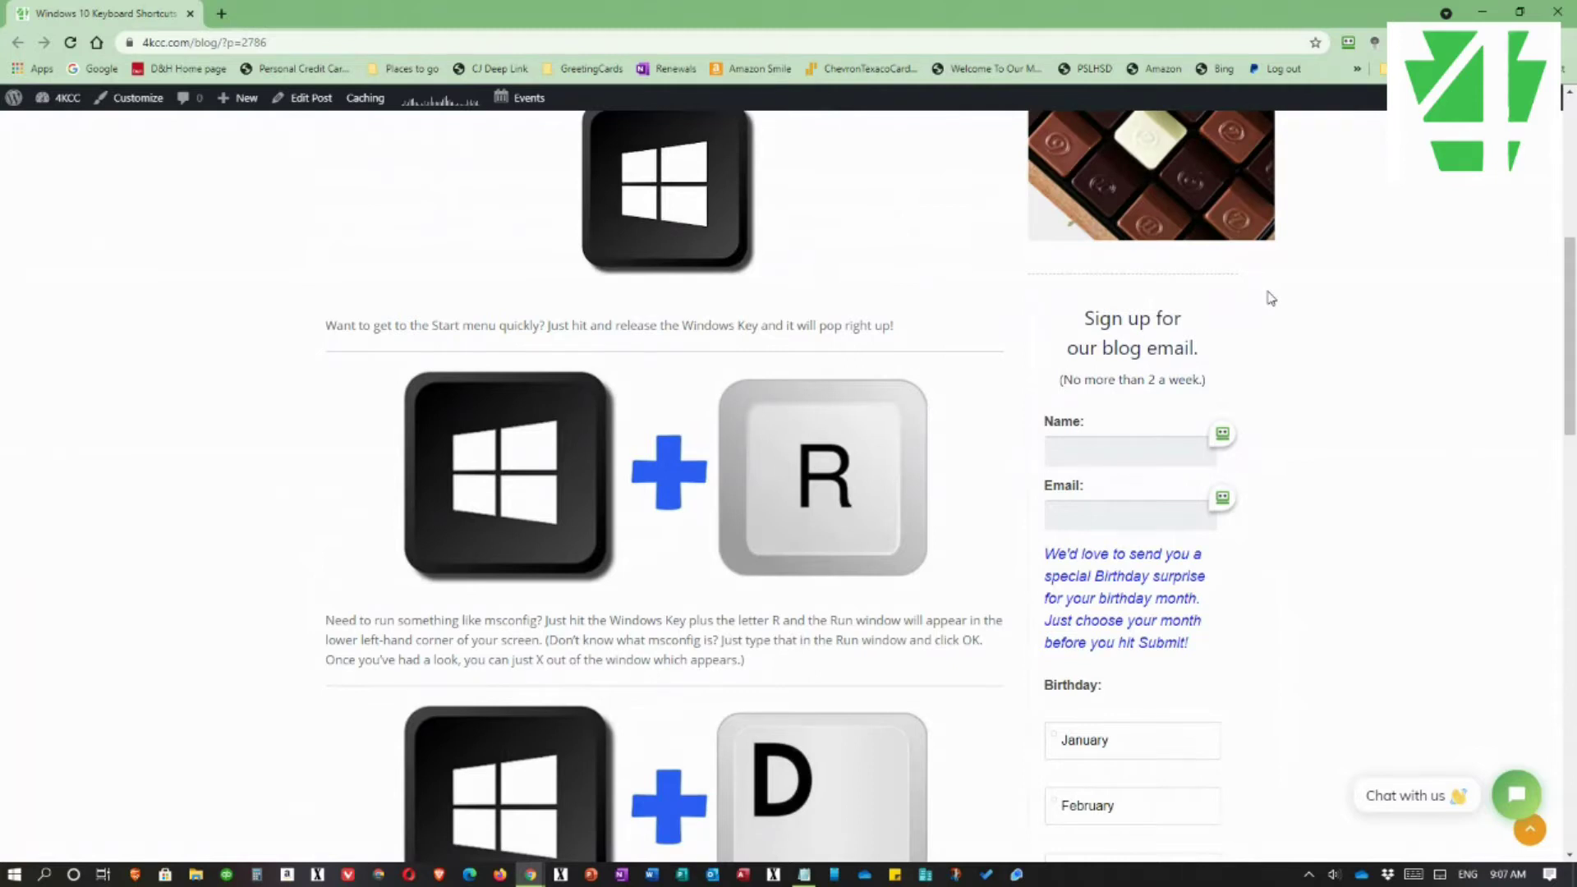
# Show two ways to open the Run box: Win+R and the Start right-click menu
pyautogui.press('super+r')
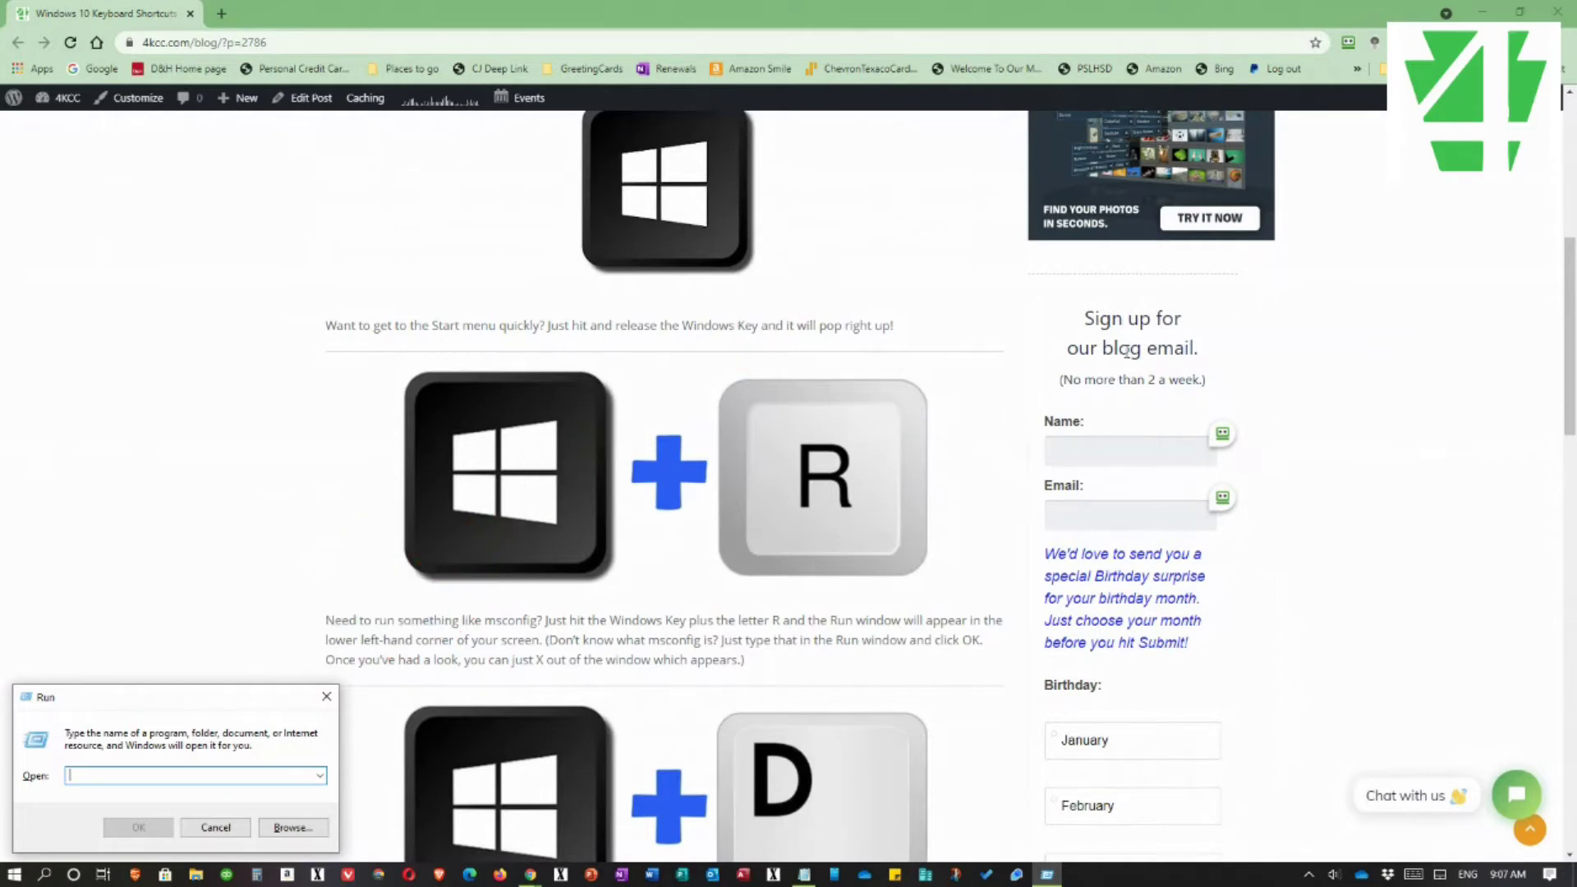
pyautogui.press('Escape')
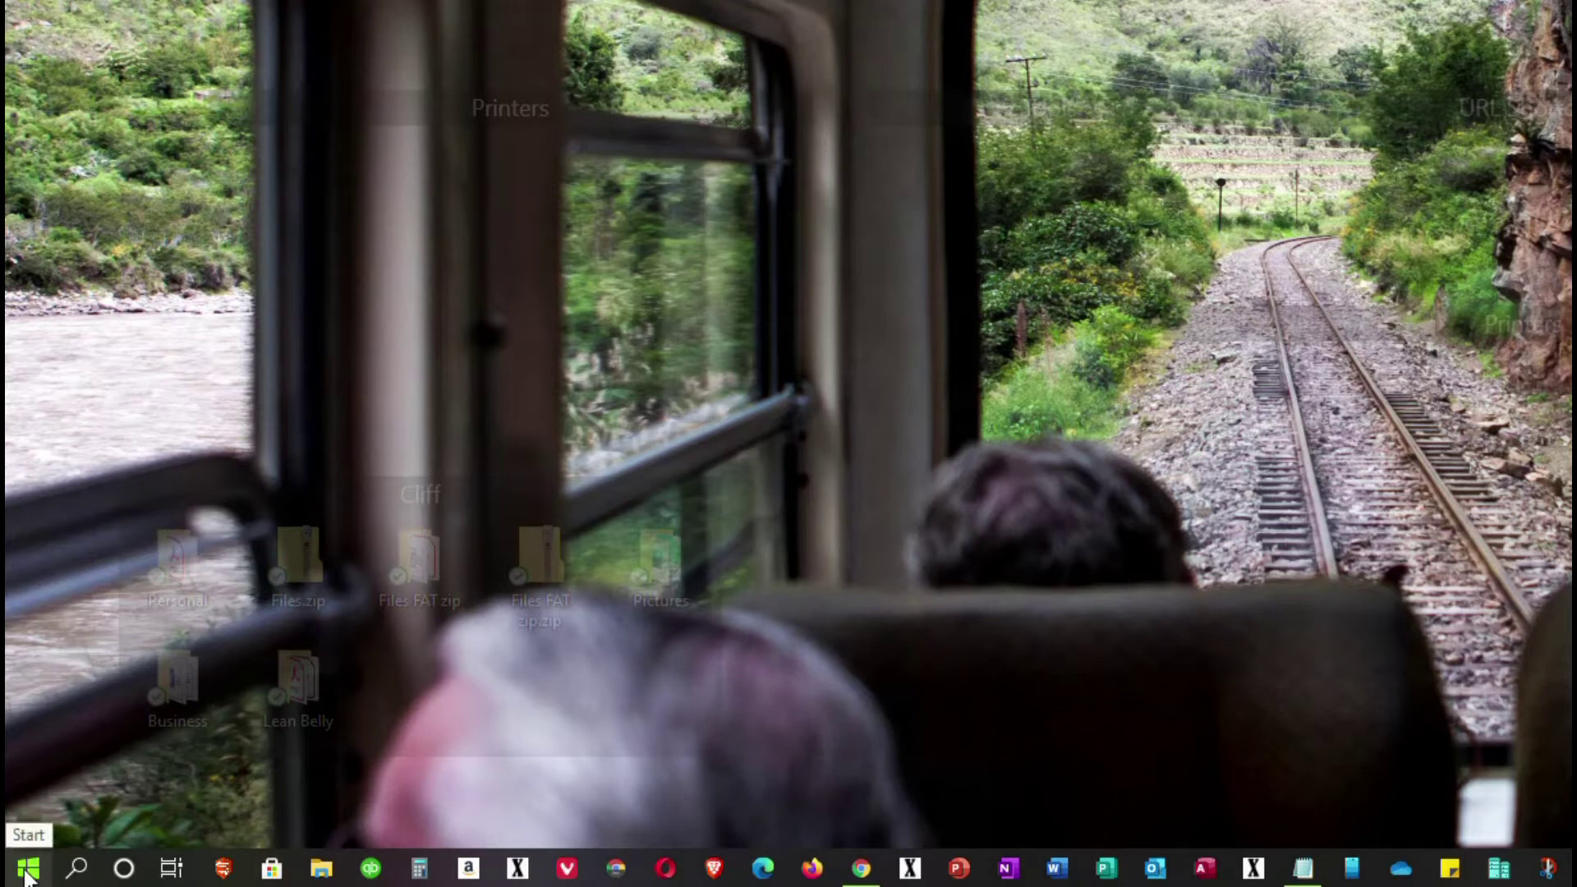
pyautogui.rightClick(29, 872)
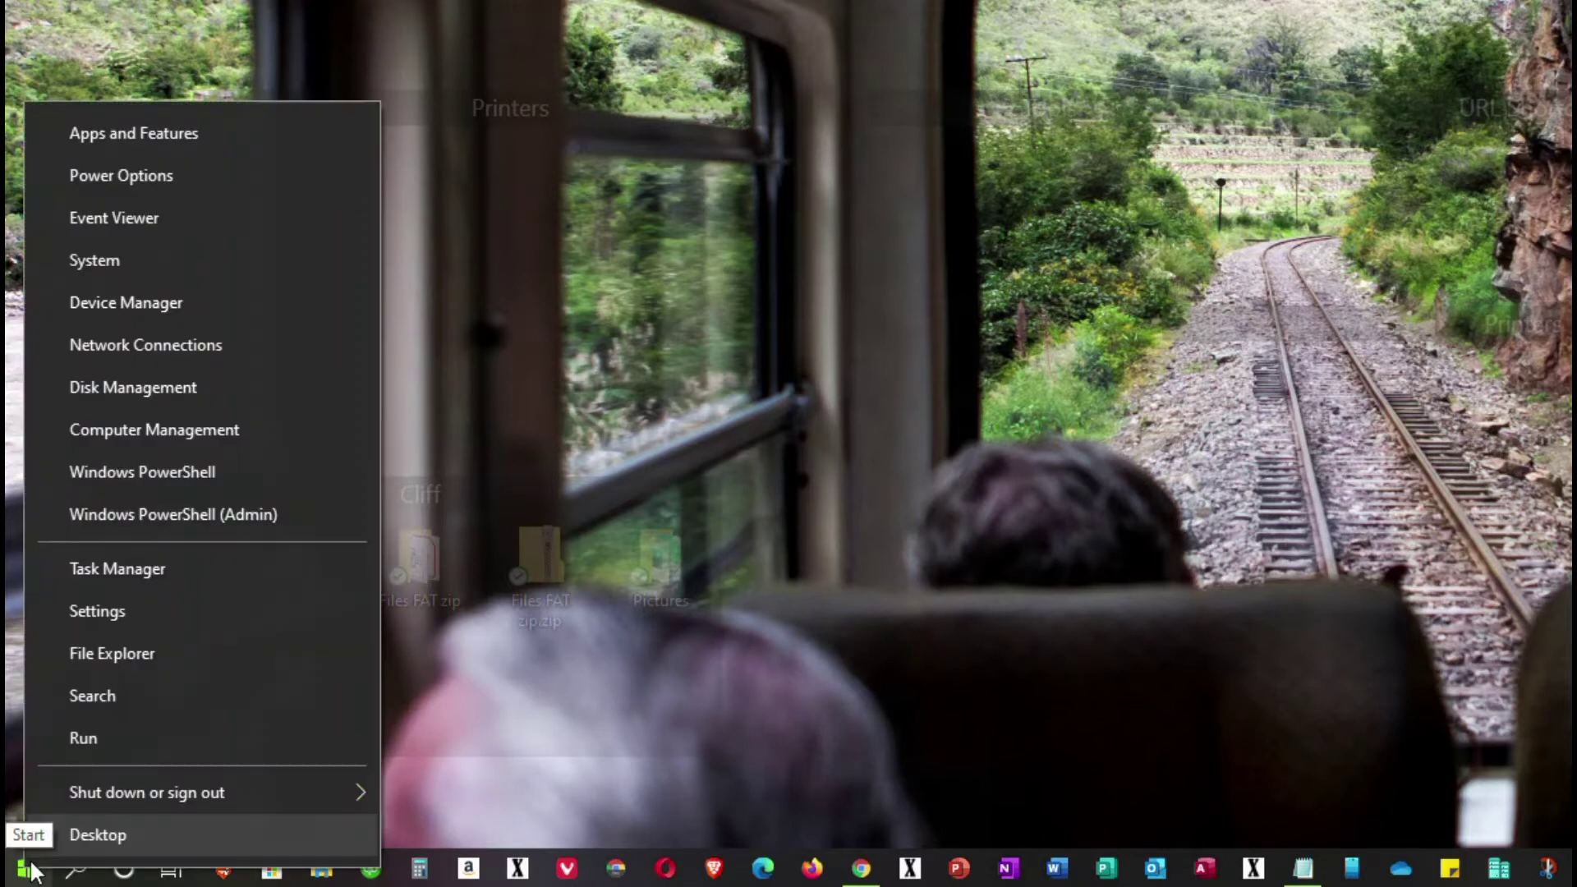
pyautogui.click(141, 737)
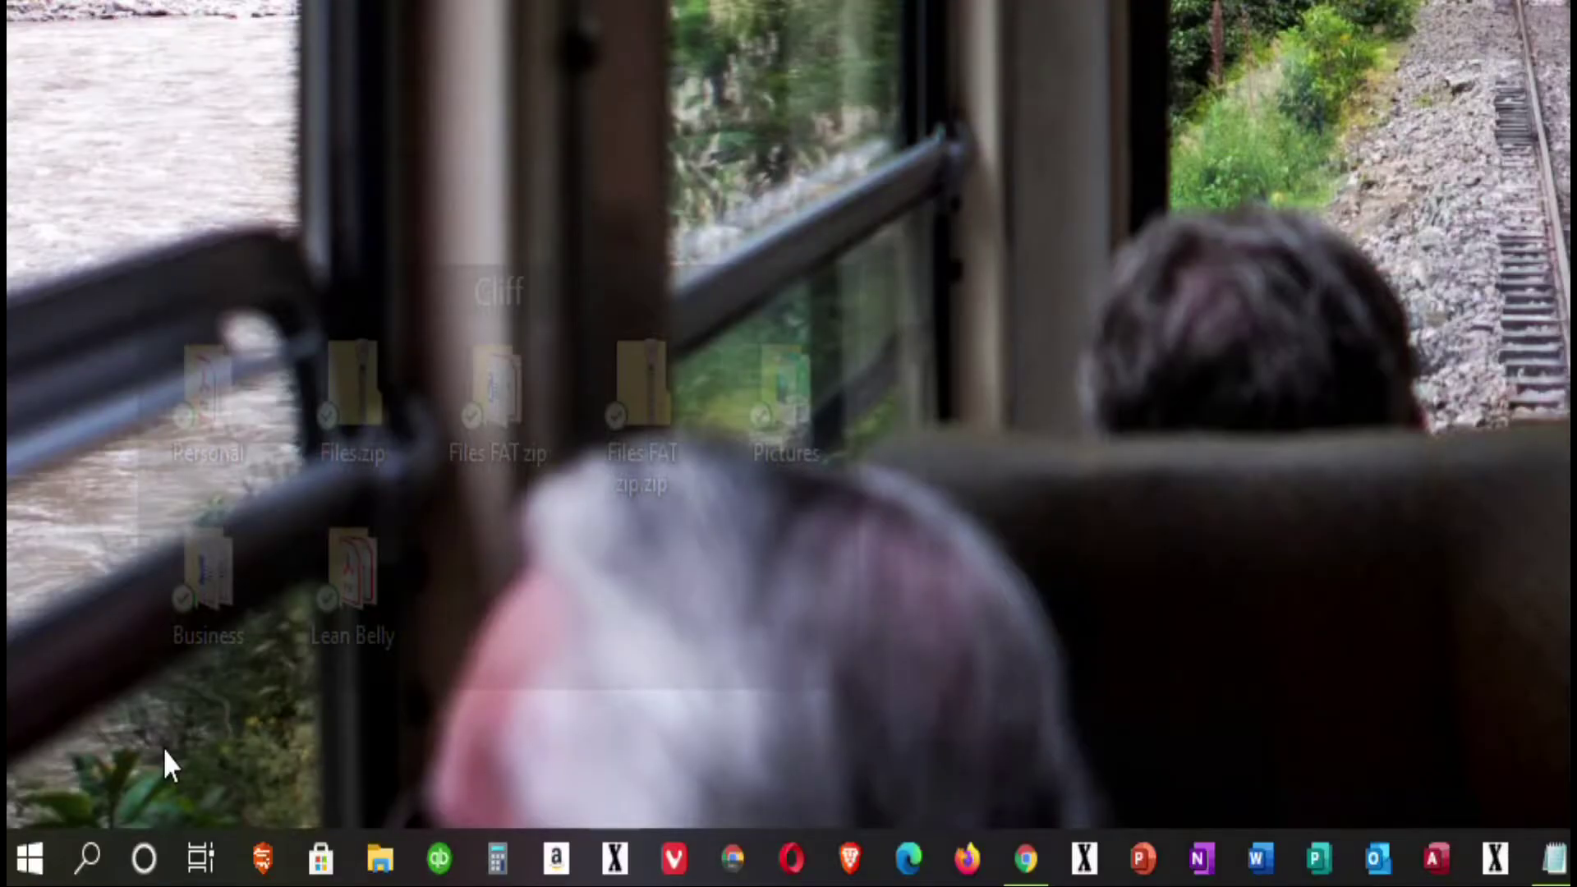
# Run winver to see the installed Windows version, 21H1 (OS Build 19043.906)
pyautogui.press('super+r')
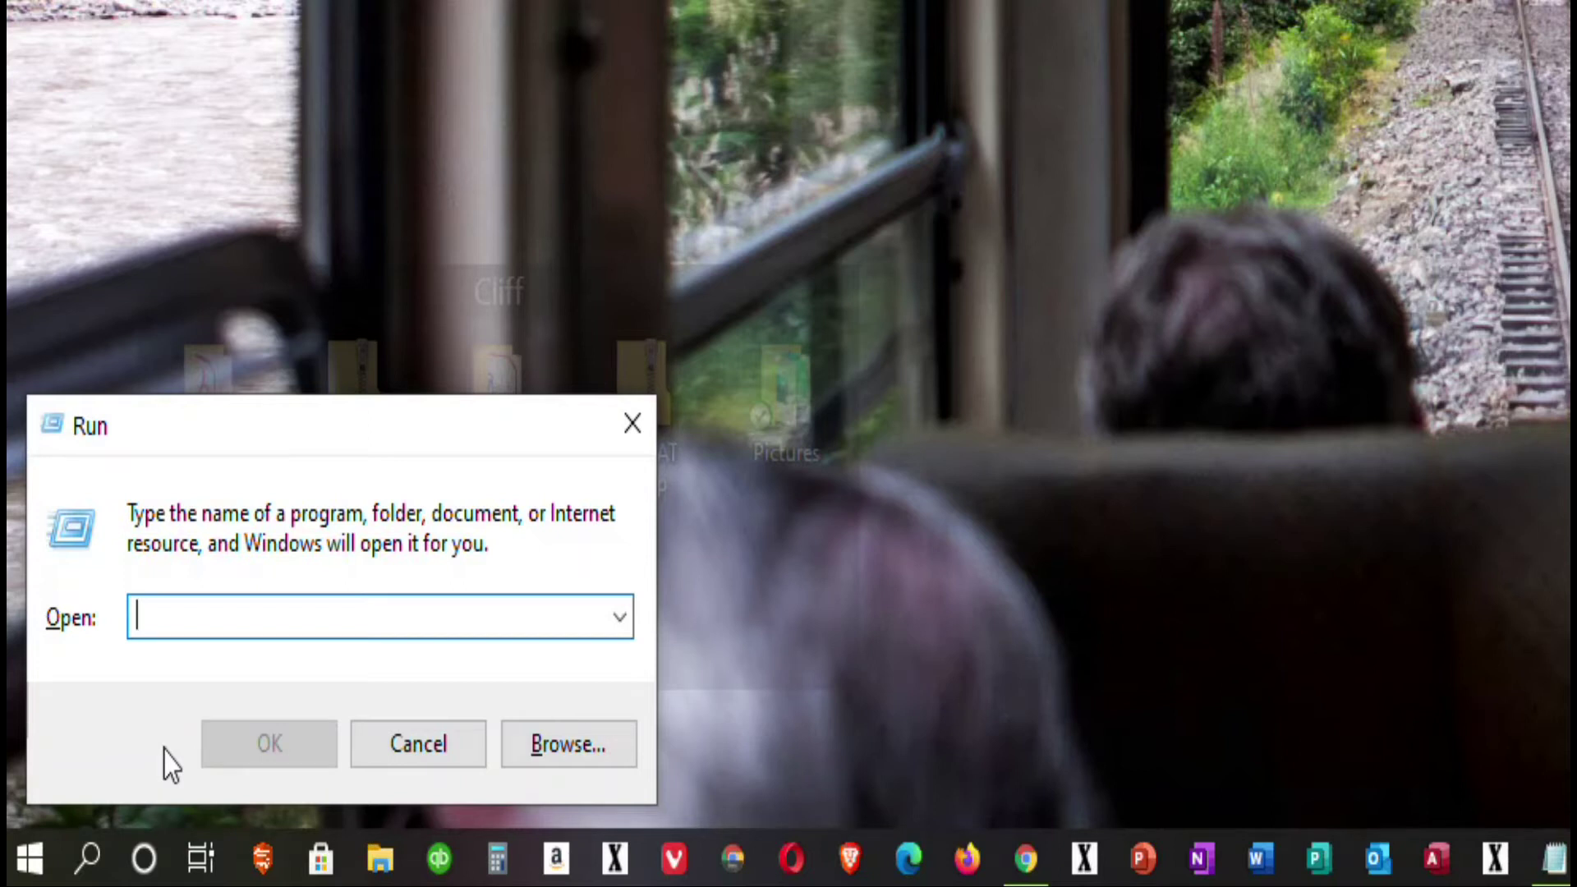
pyautogui.write('win')
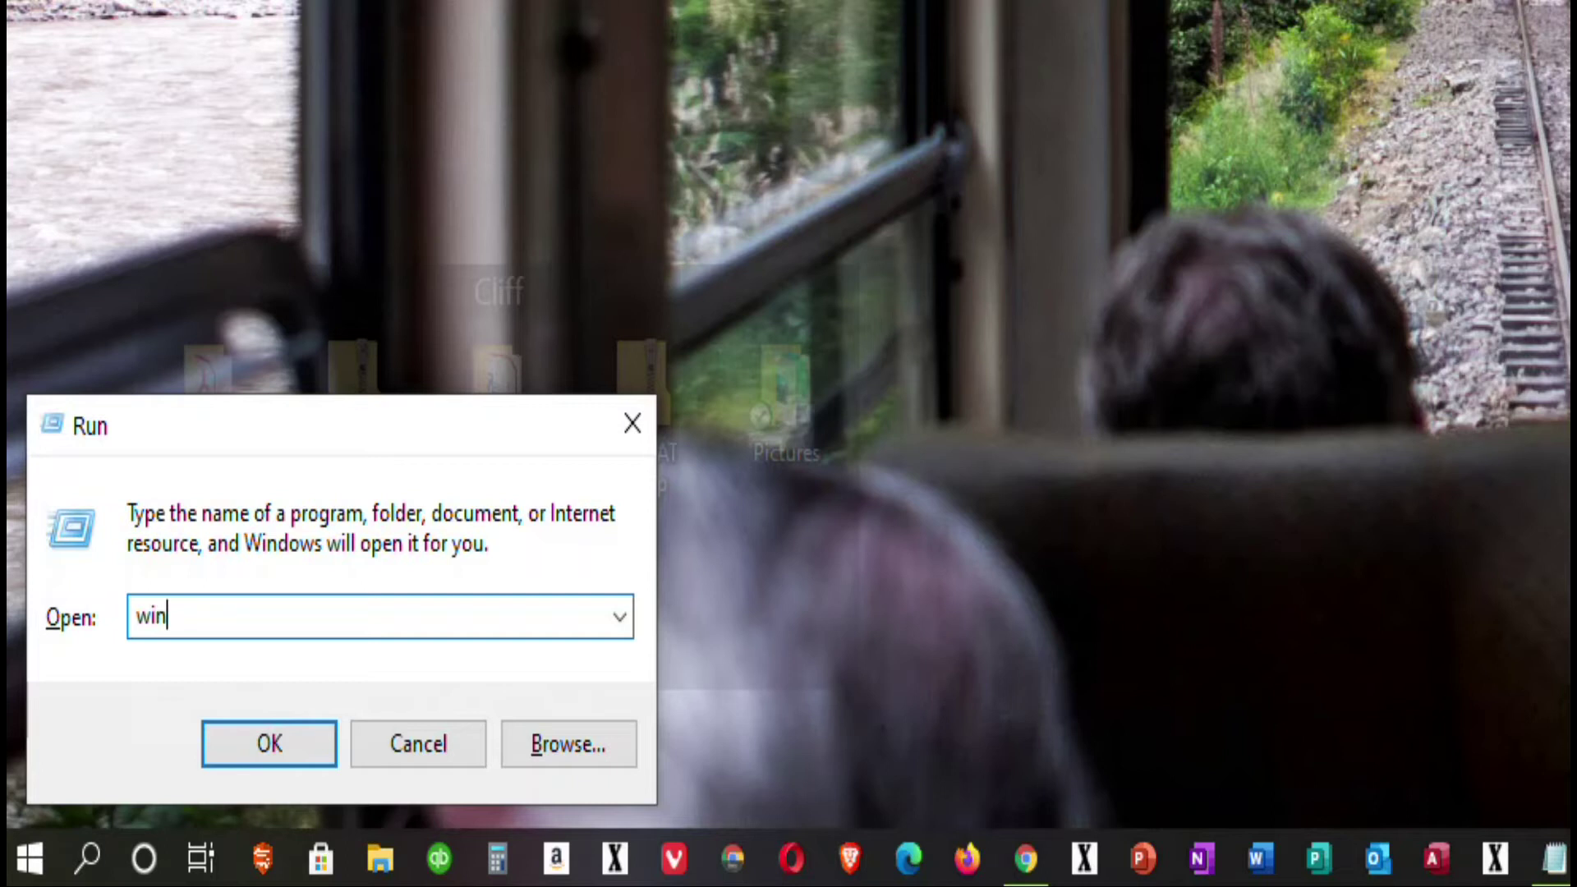
pyautogui.write('ver')
pyautogui.click(286, 743)
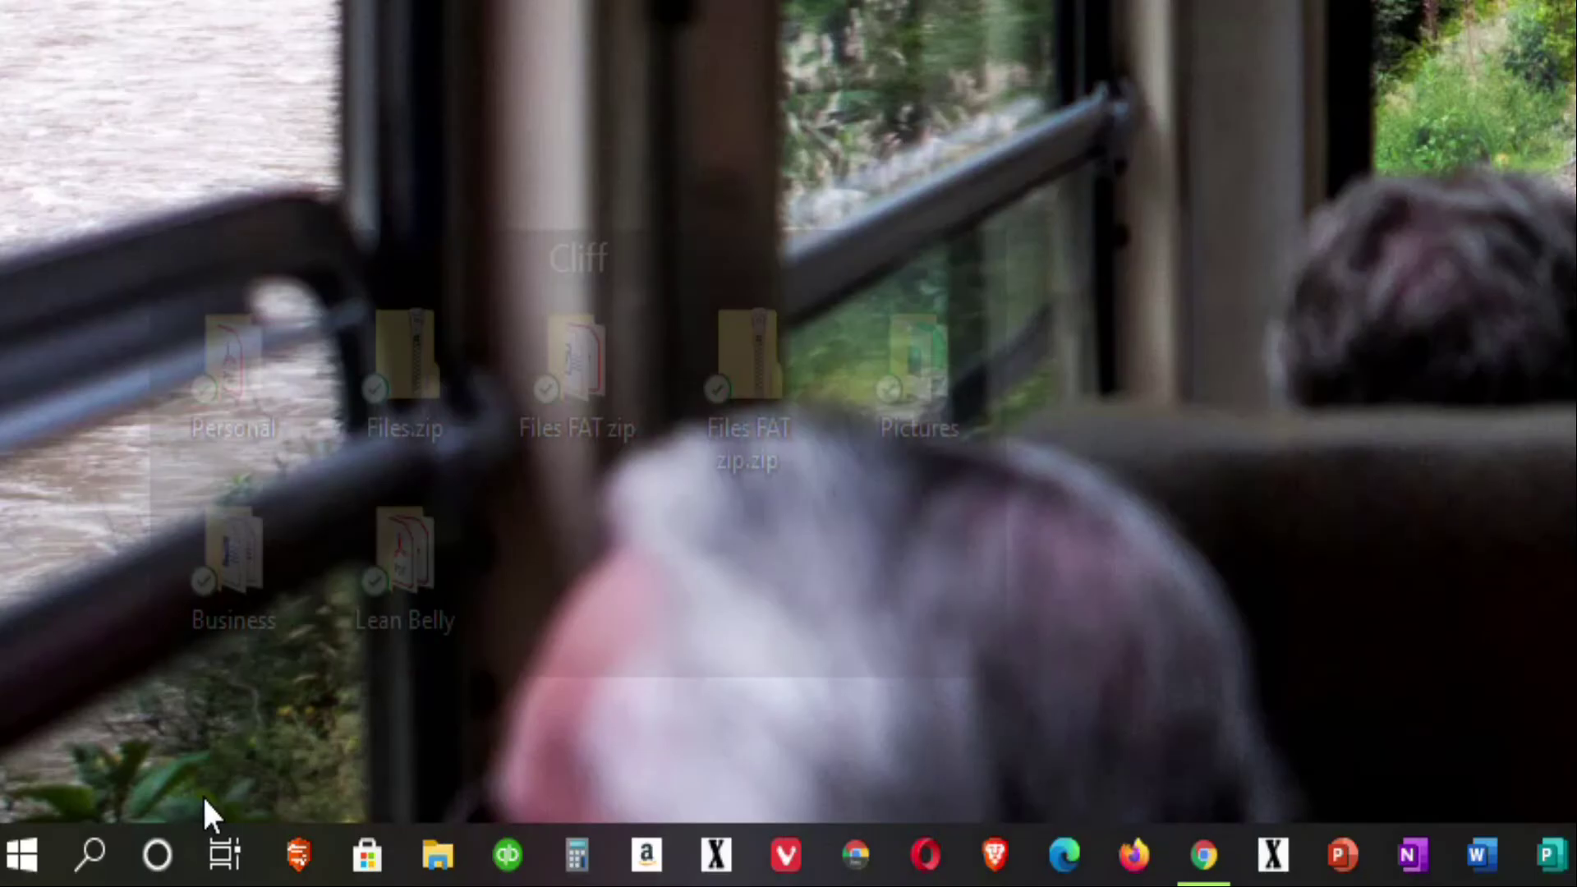
# Run dfrgui from the Run box to open Optimize Drives
pyautogui.press('super+r')
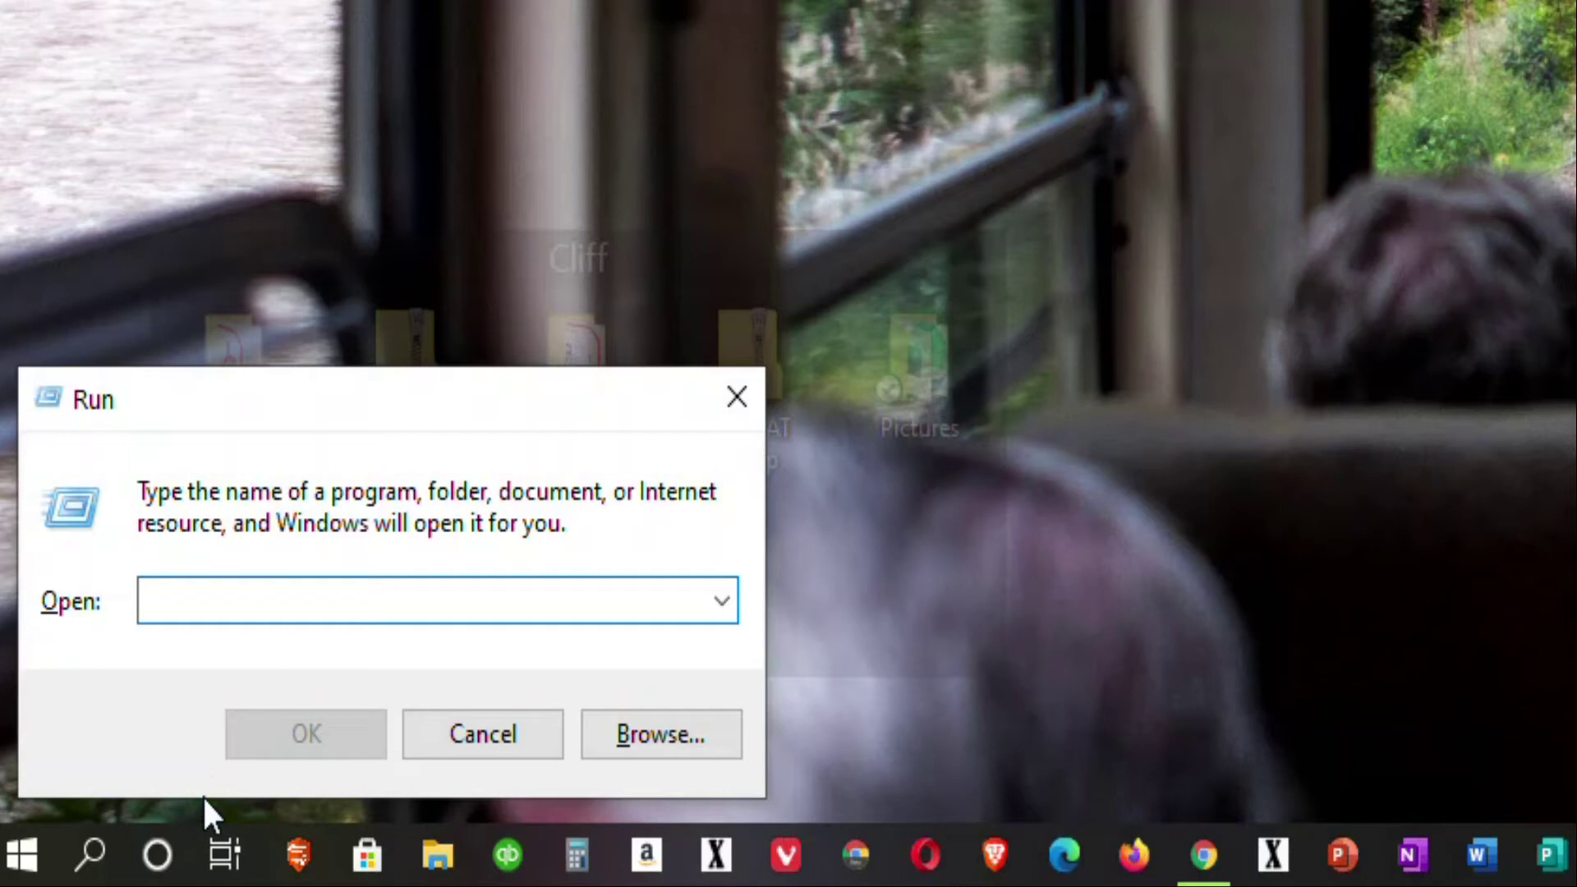
pyautogui.write('d')
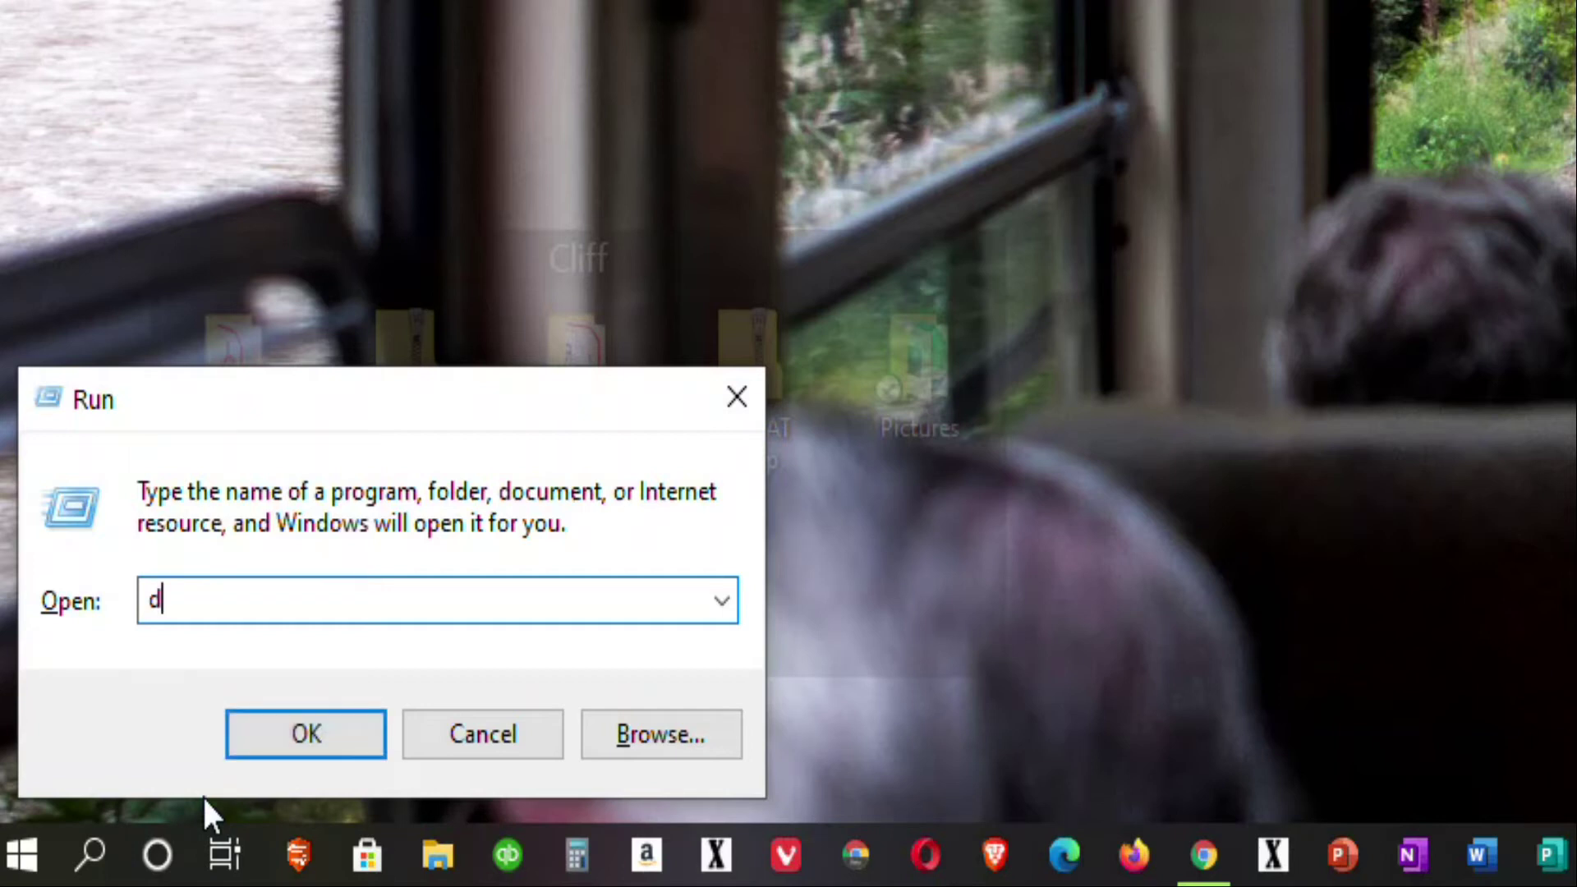
pyautogui.write('frgui')
pyautogui.click(287, 733)
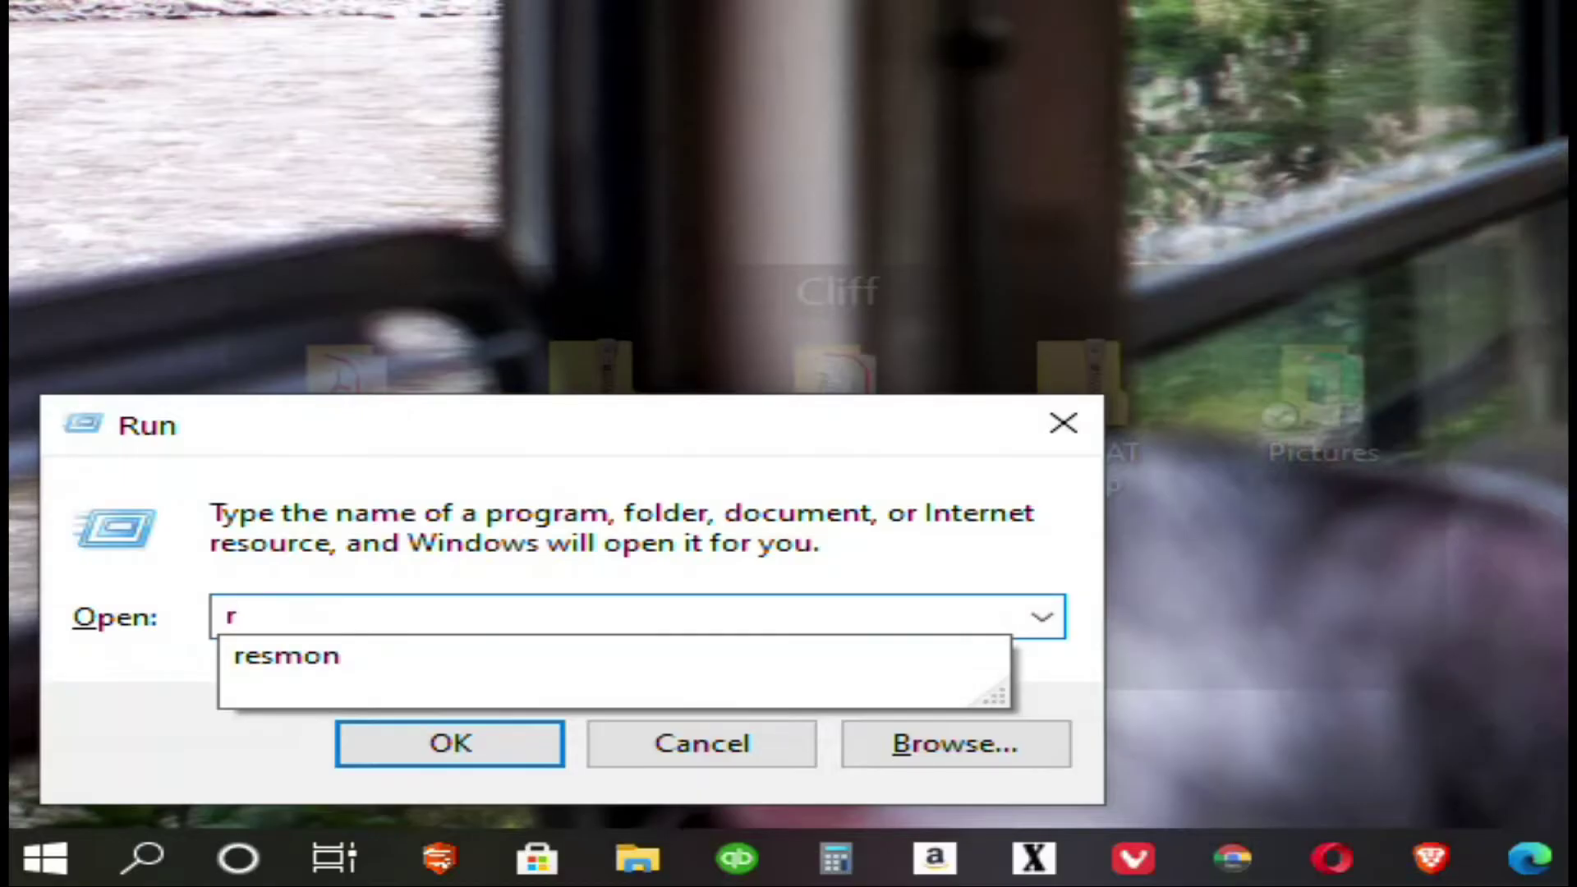
# Launch resmon, review the Memory tab's physical memory breakdown, then show the Disk tab
pyautogui.write('esmon')
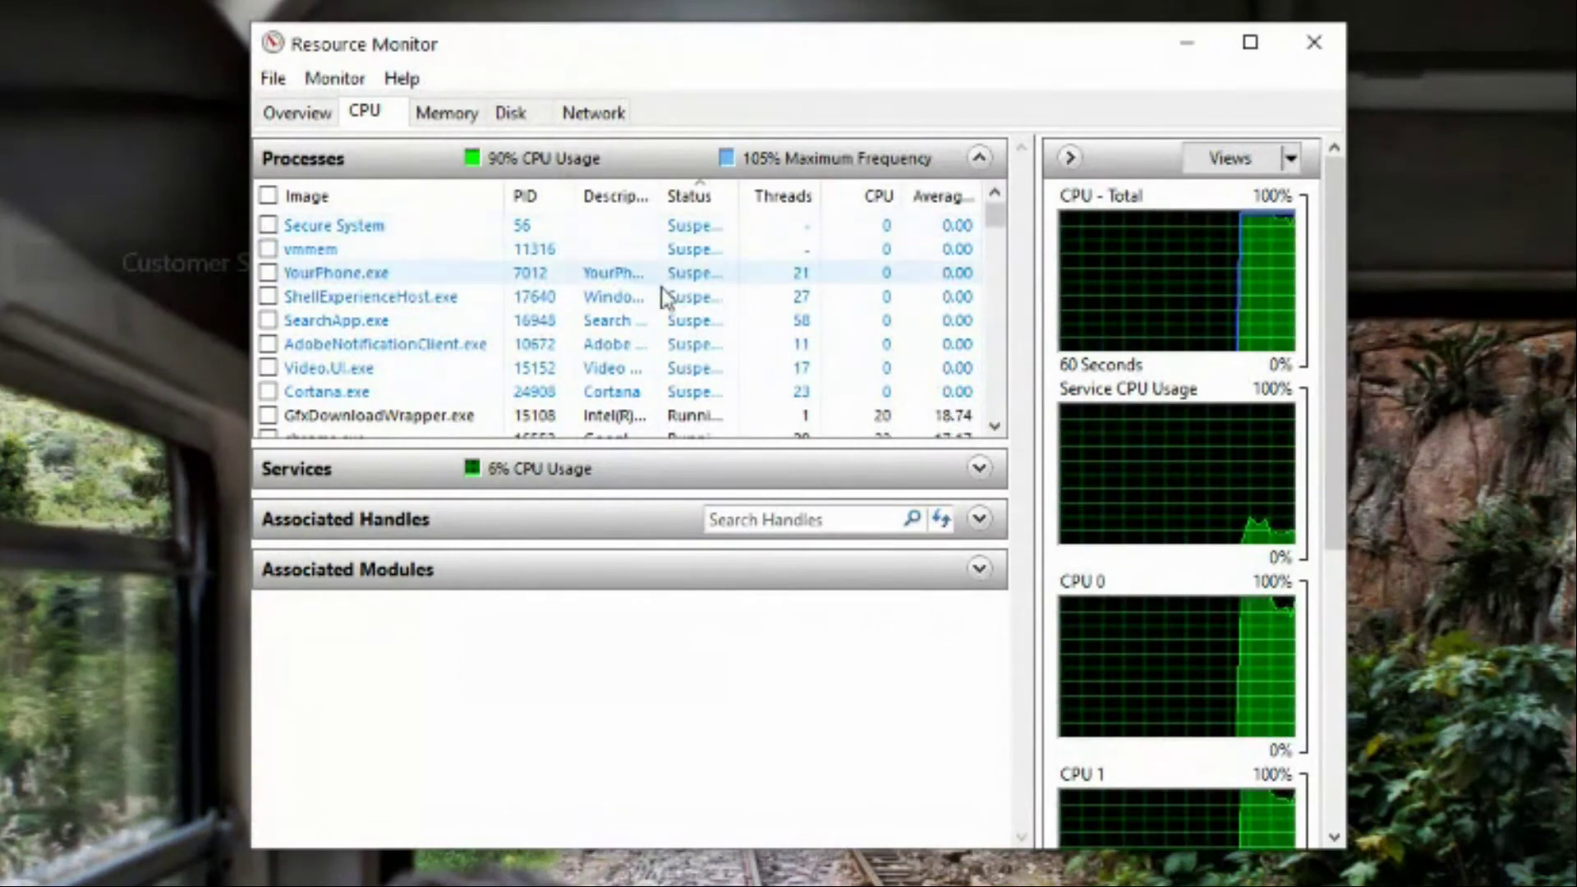
pyautogui.moveTo(994, 213)
pyautogui.mouseDown()
pyautogui.moveTo(1000, 276)
pyautogui.moveTo(993, 182)
pyautogui.mouseUp()
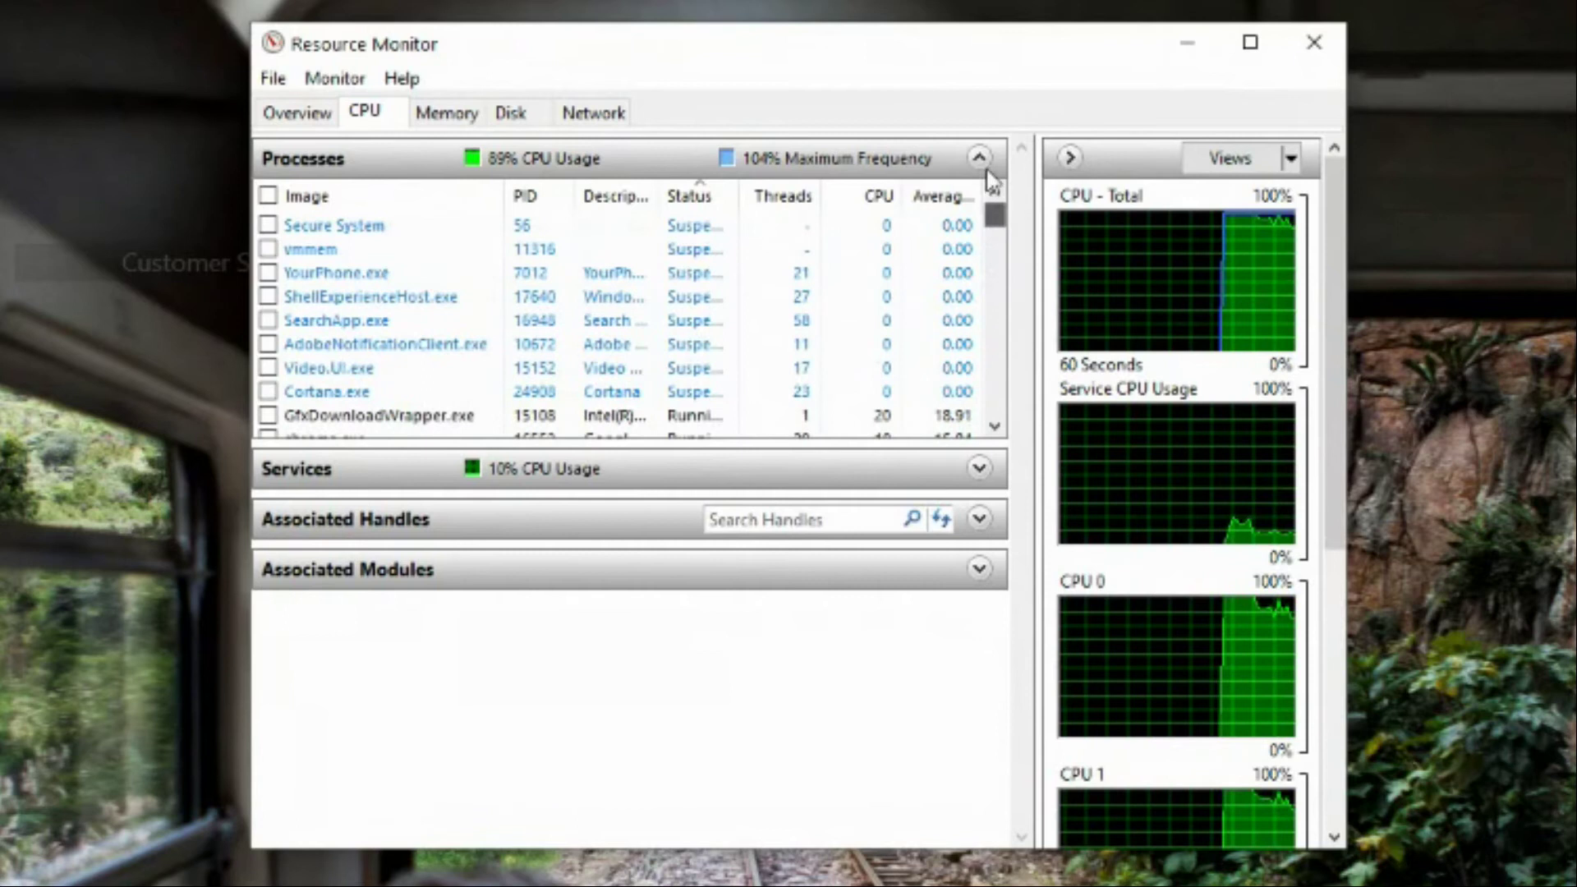
pyautogui.click(443, 119)
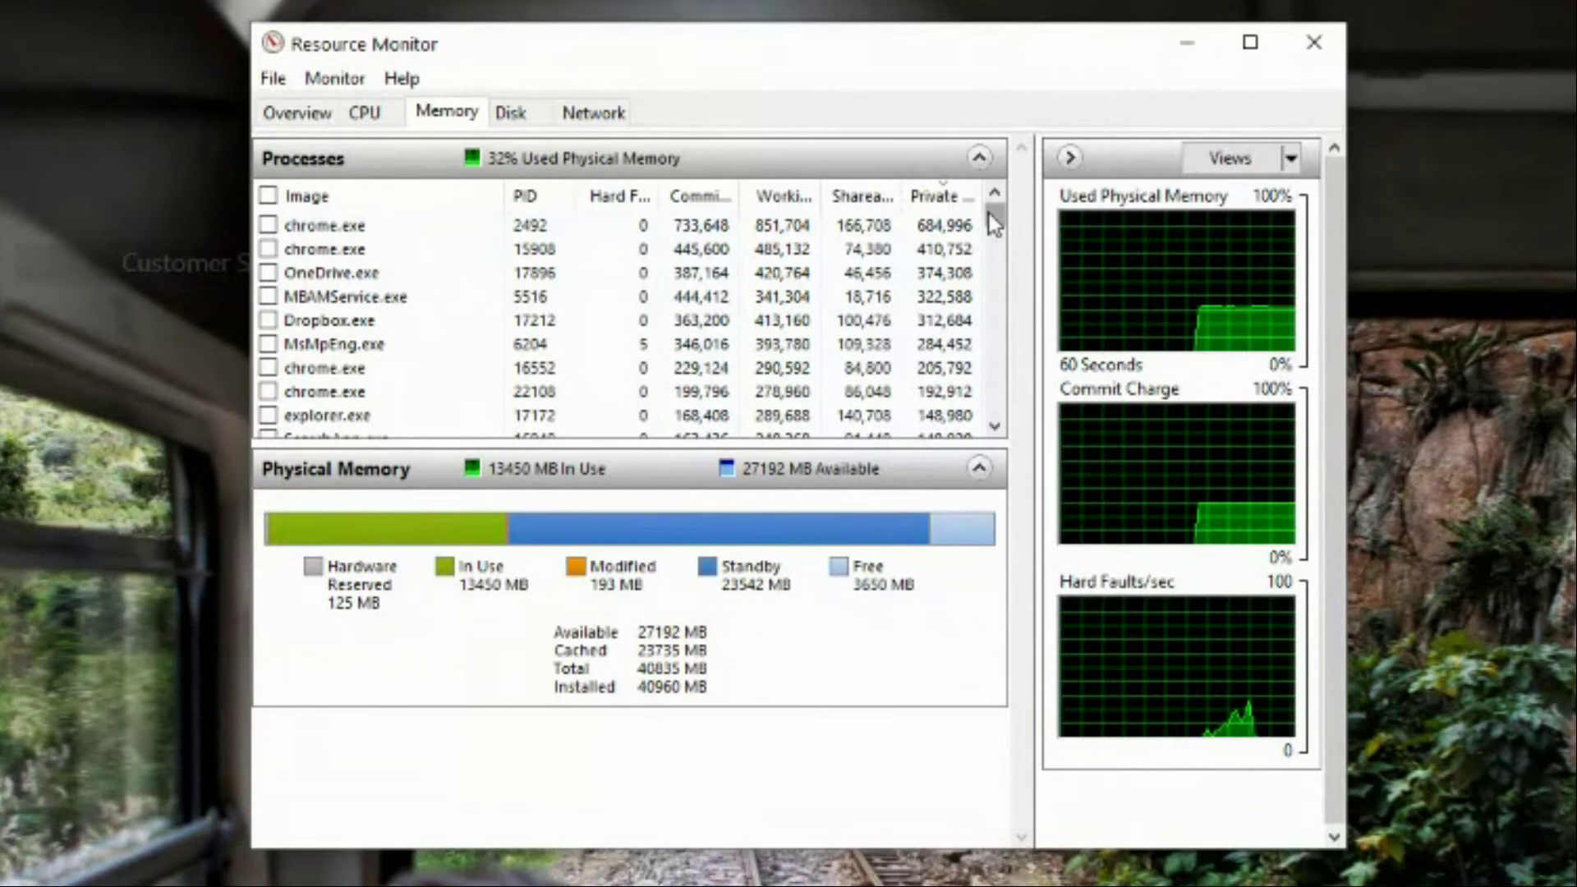
pyautogui.moveTo(992, 218)
pyautogui.mouseDown()
pyautogui.moveTo(1000, 314)
pyautogui.moveTo(994, 212)
pyautogui.mouseUp()
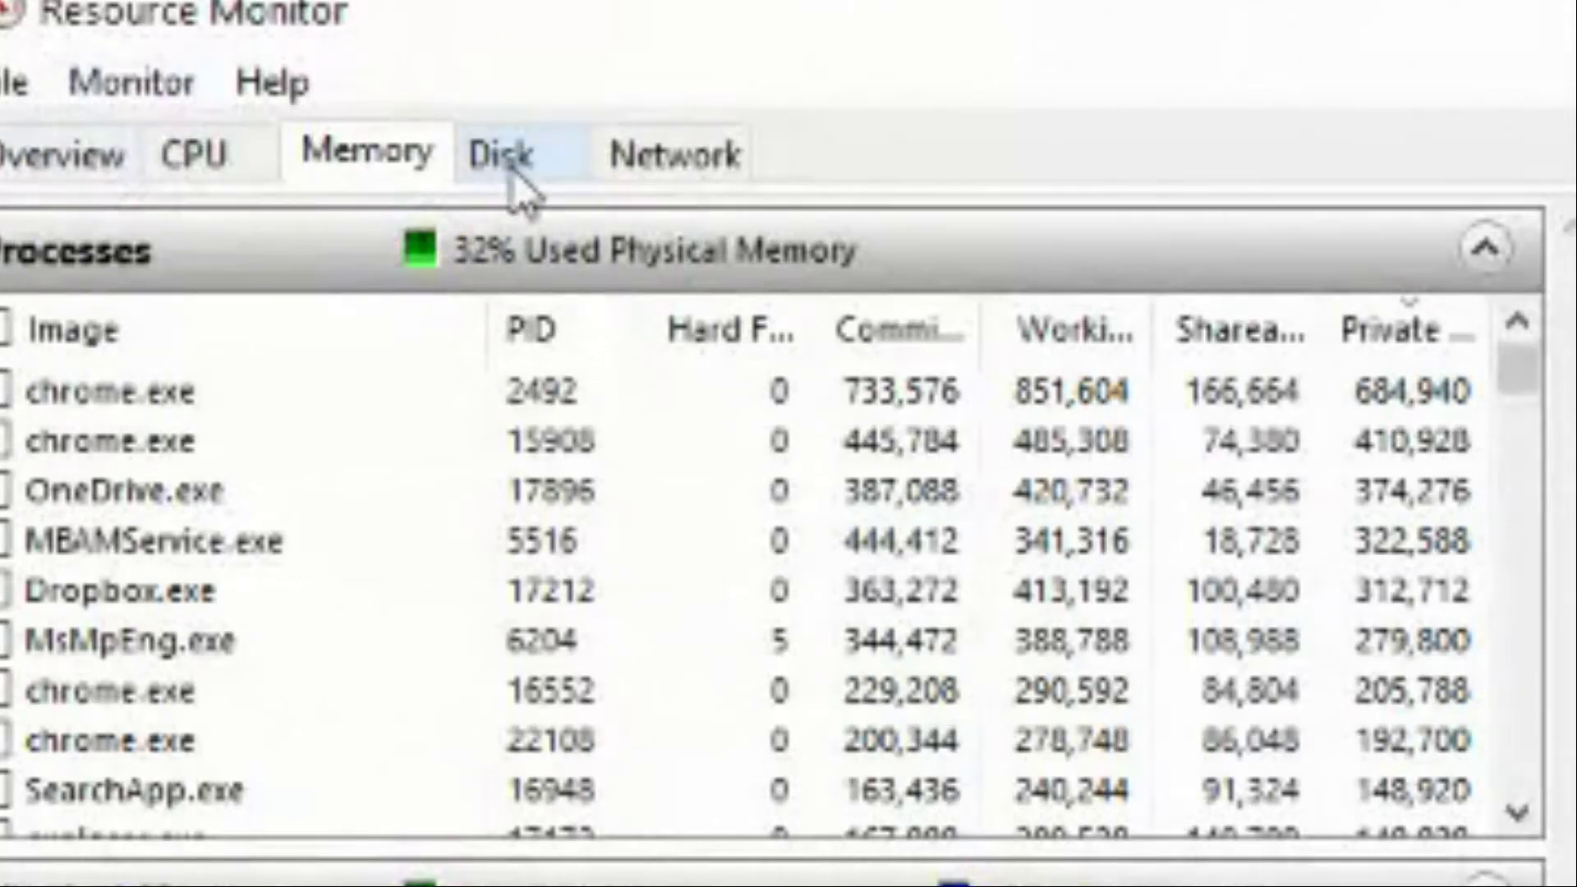
pyautogui.click(503, 156)
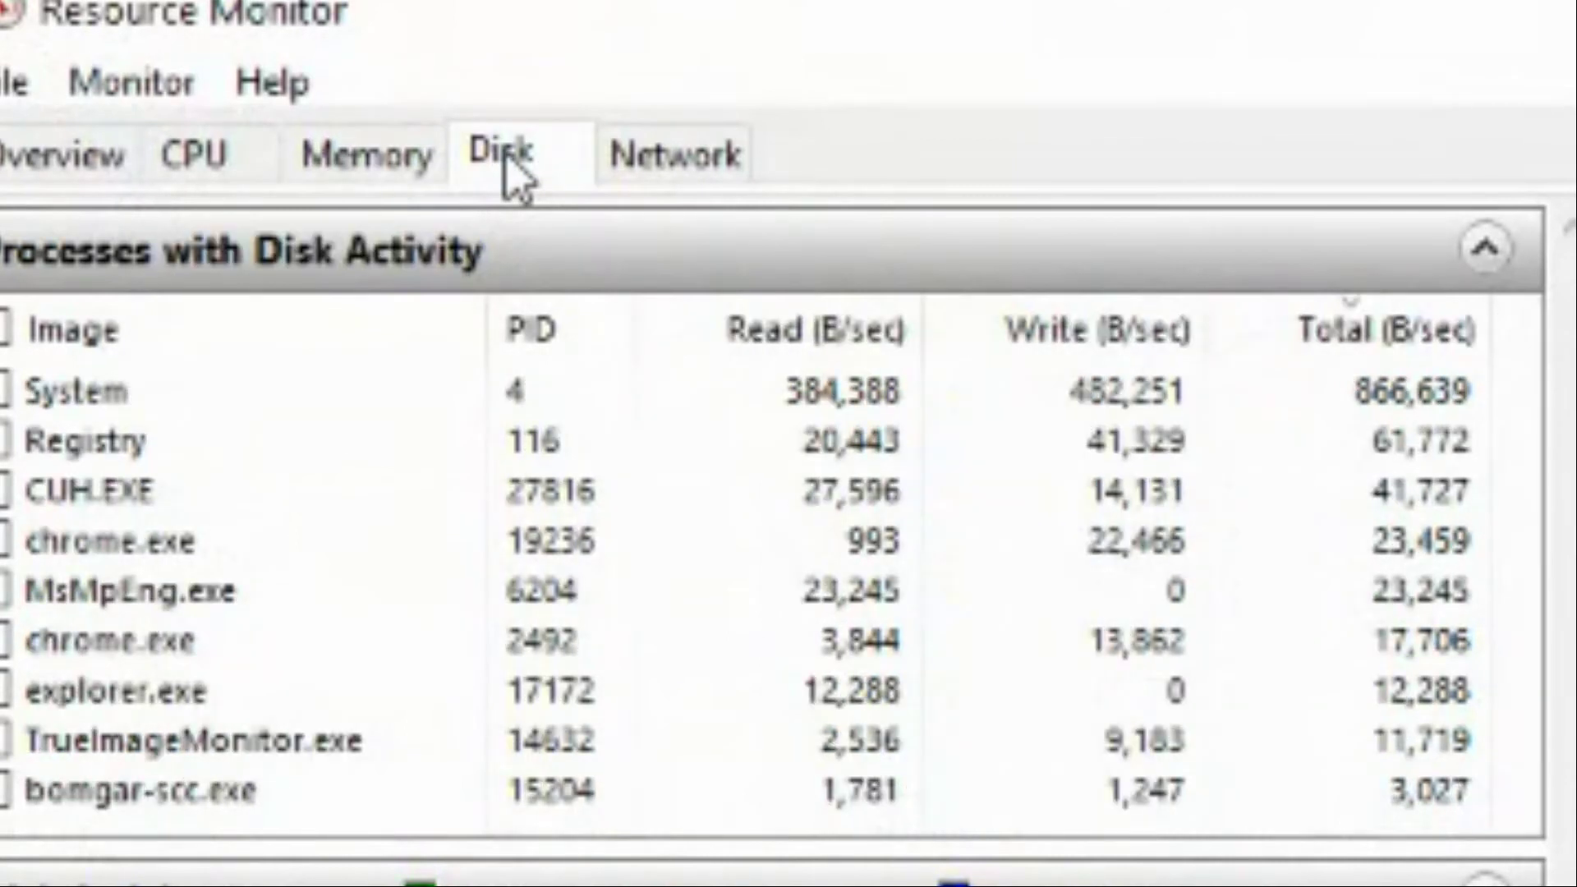
# View Resource Monitor's Network and Overview tabs, then close it
pyautogui.click(649, 164)
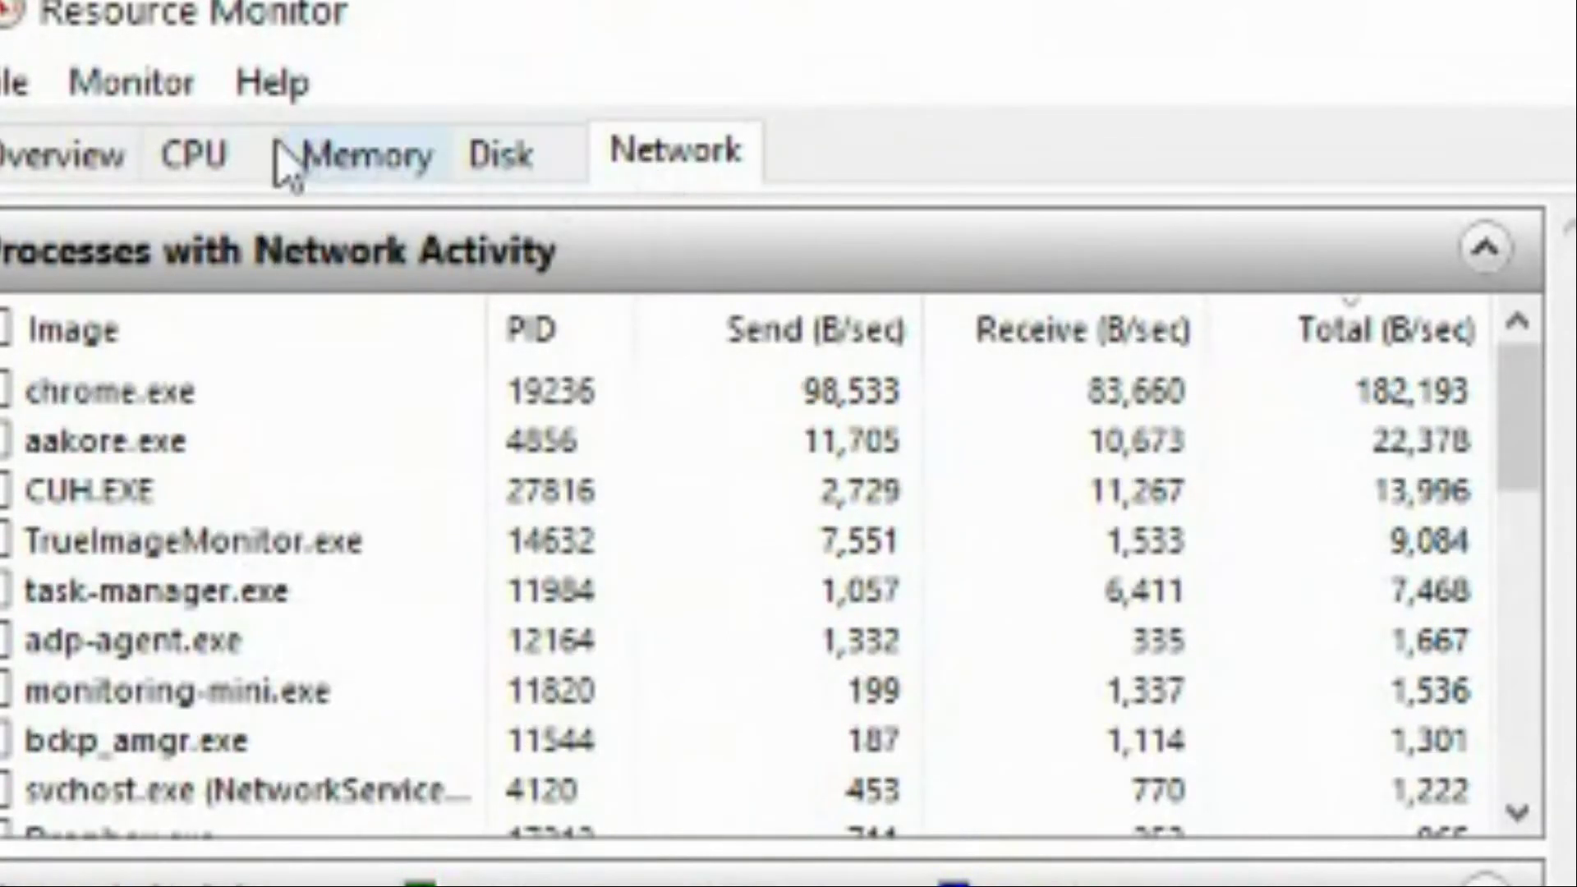
pyautogui.click(70, 164)
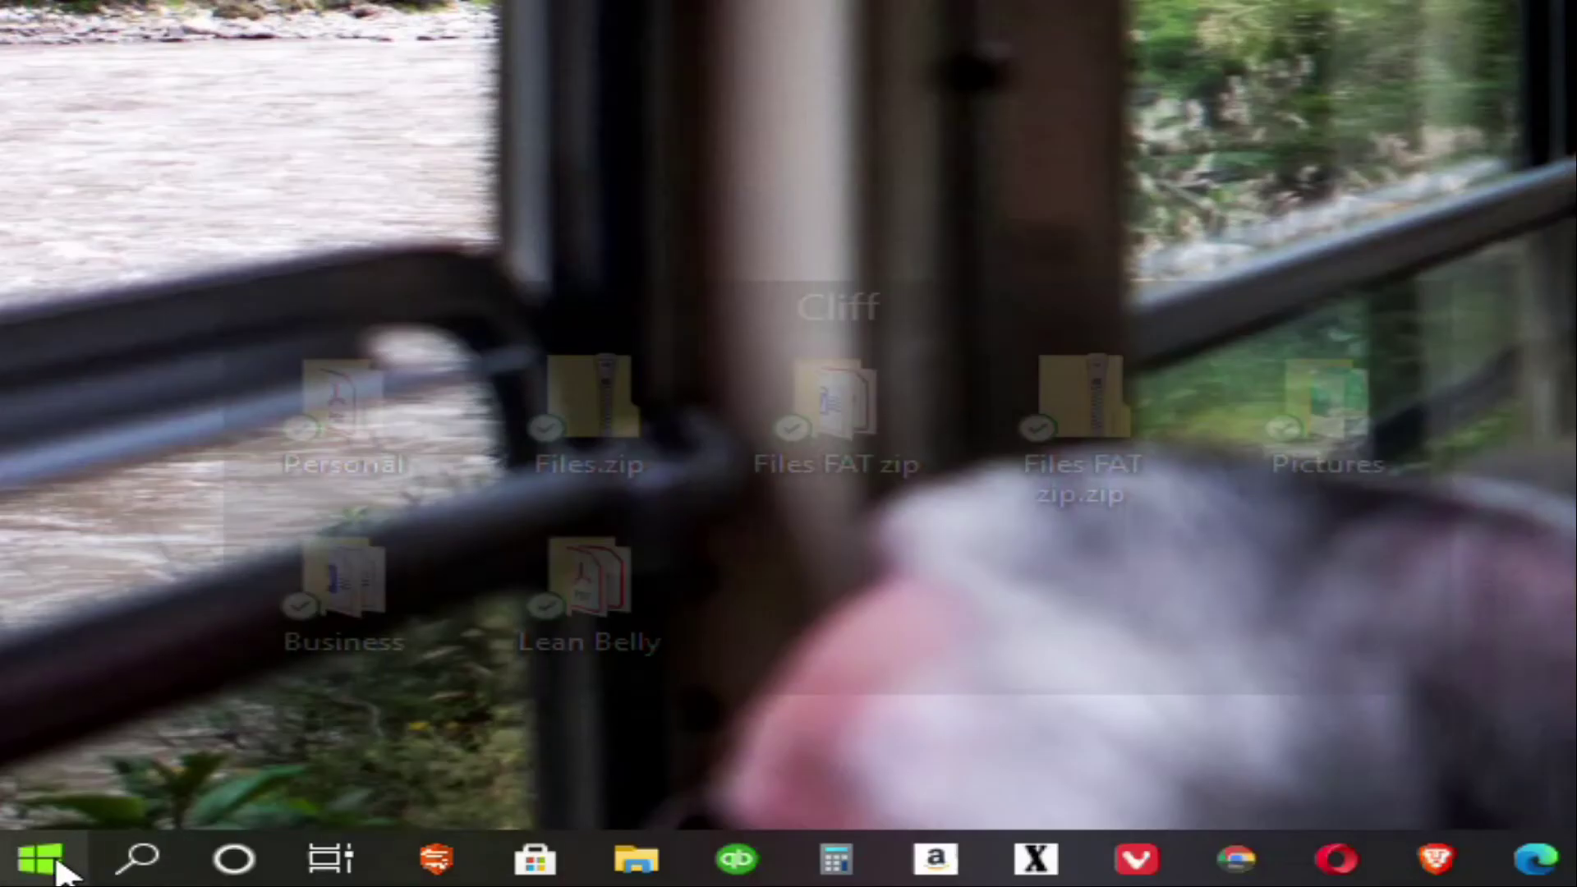
pyautogui.rightClick(62, 866)
# Choose Run from the Start right-click menu and enter mrt
pyautogui.click(207, 667)
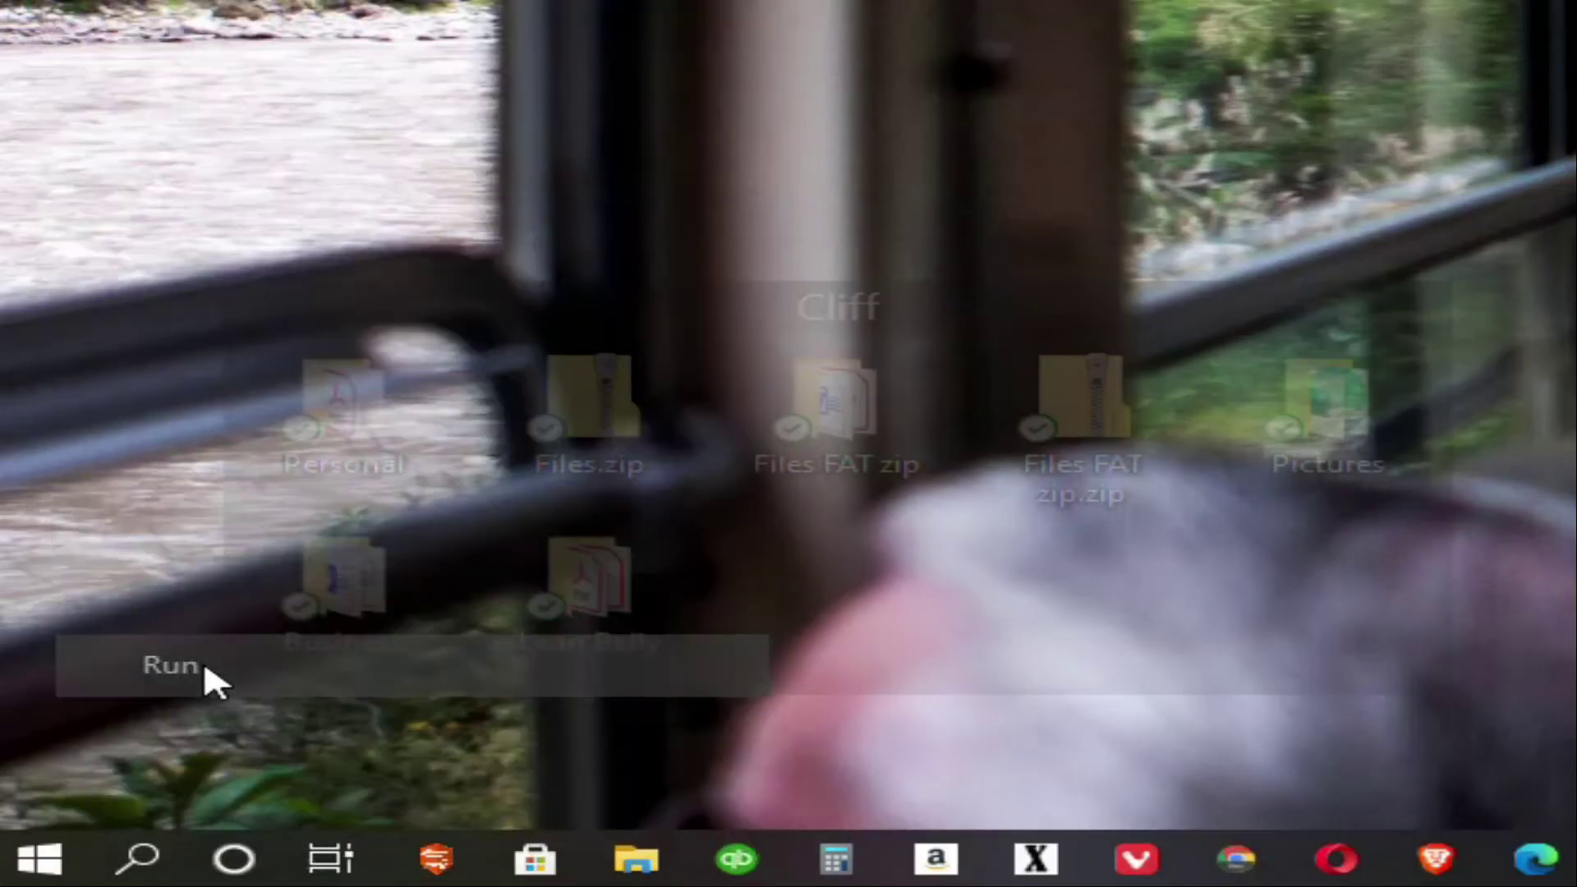
pyautogui.write('m')
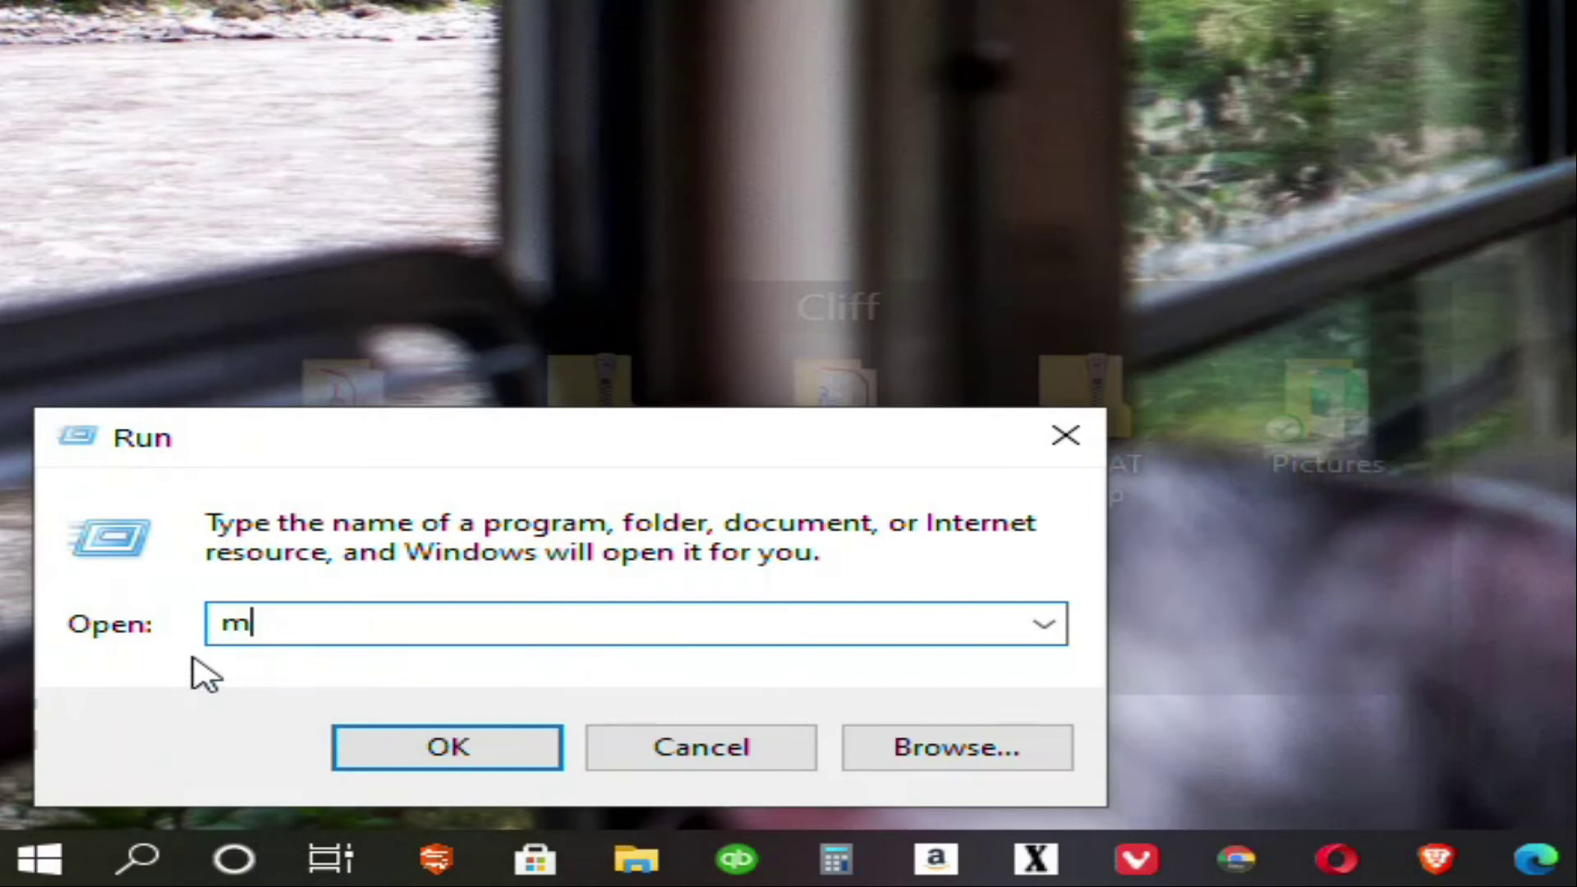
pyautogui.write('rt')
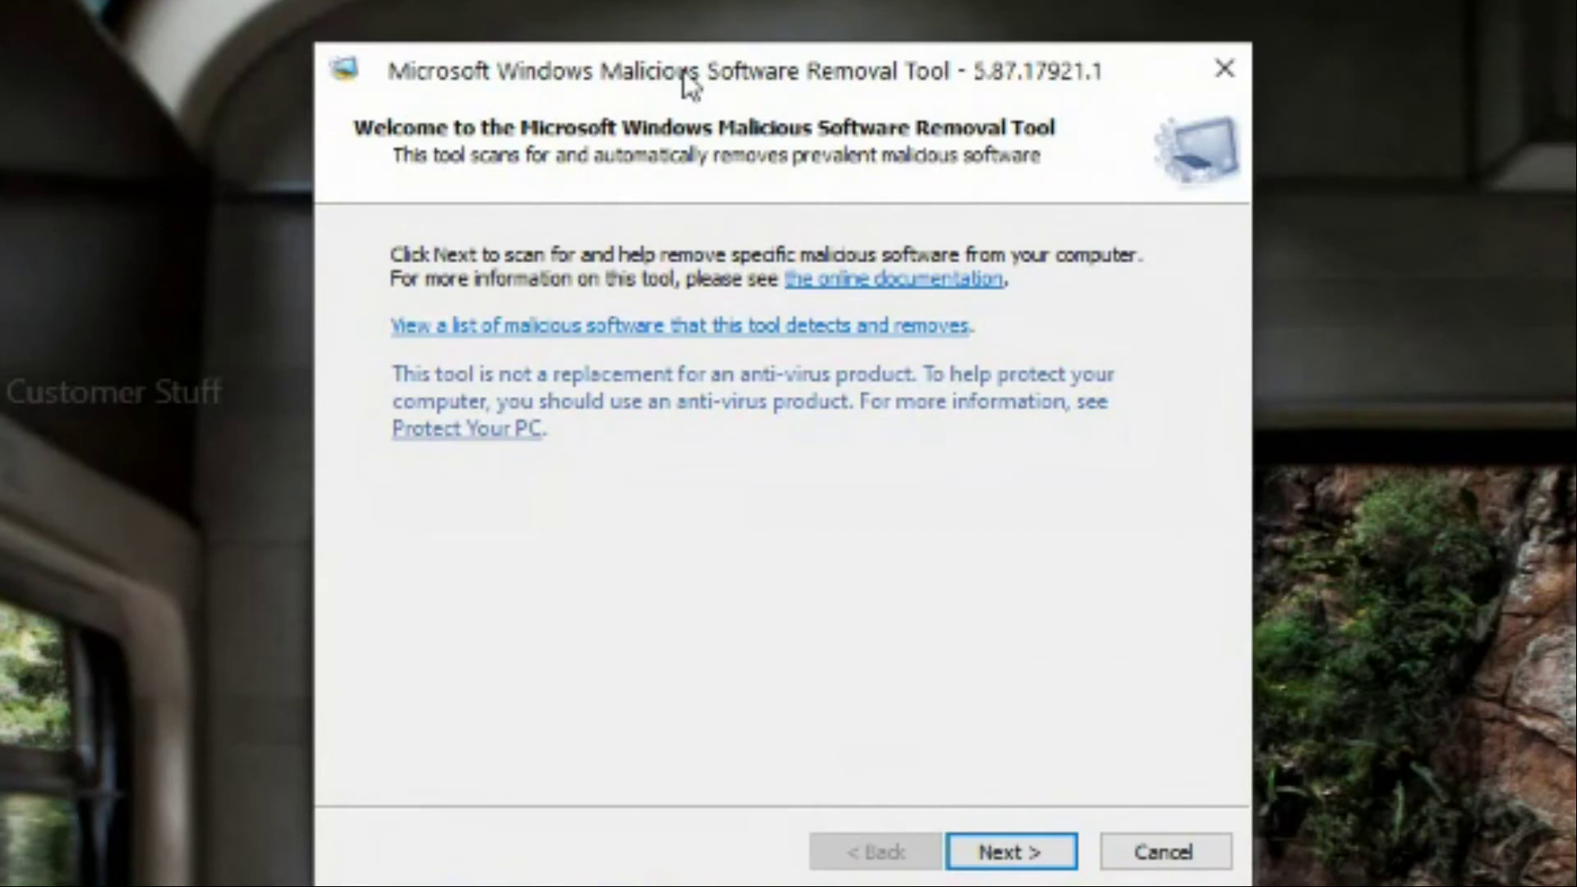
# Move past the welcome page and start a quick scan for malicious software
pyautogui.click(1019, 858)
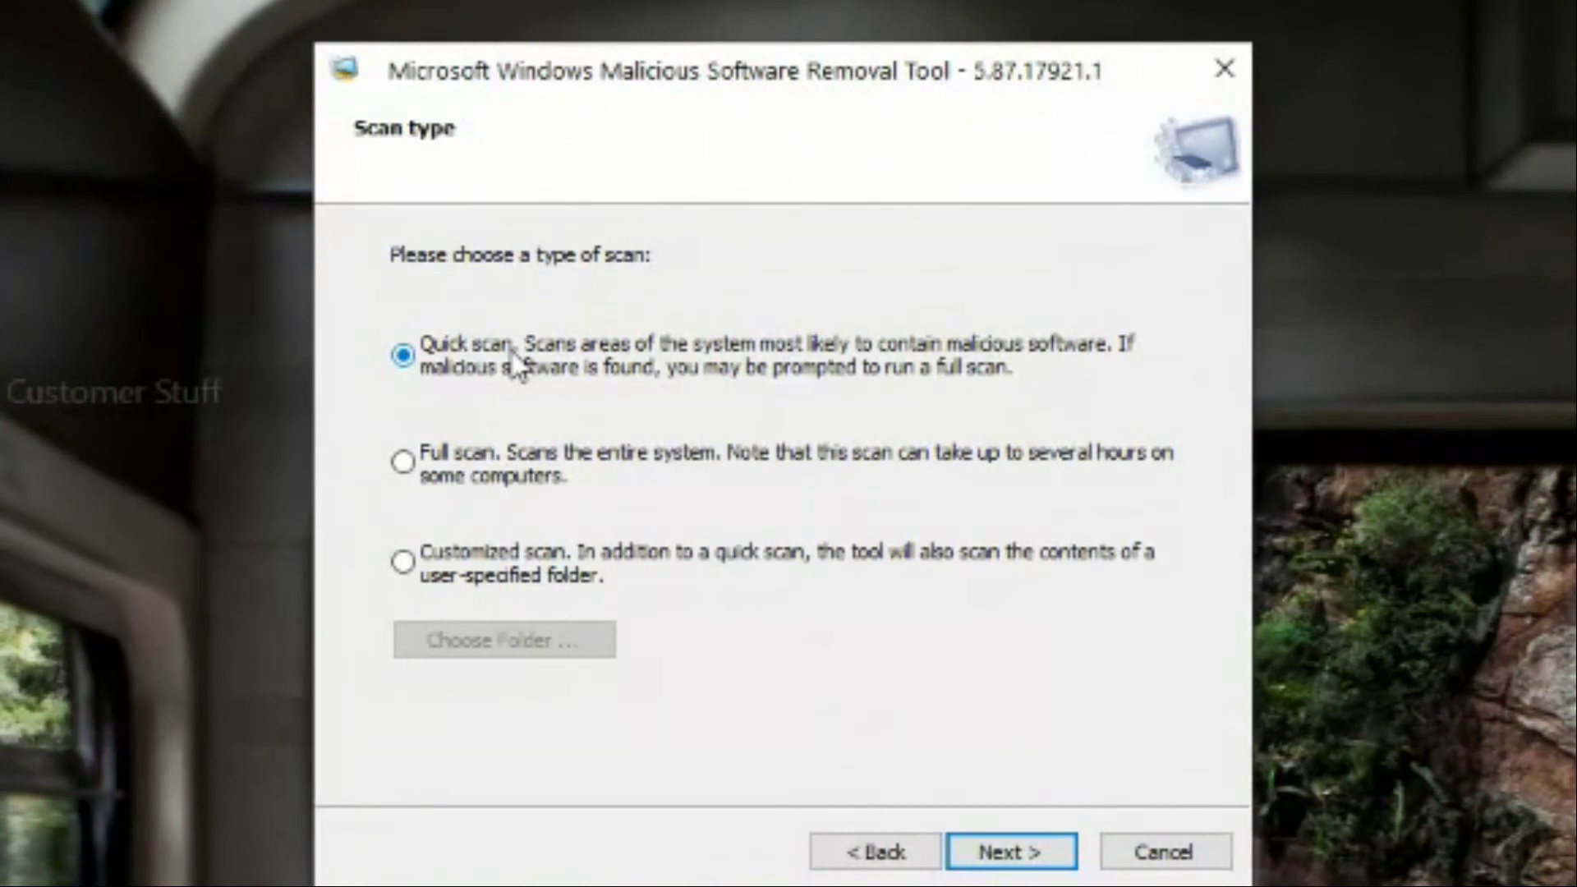
pyautogui.click(1004, 859)
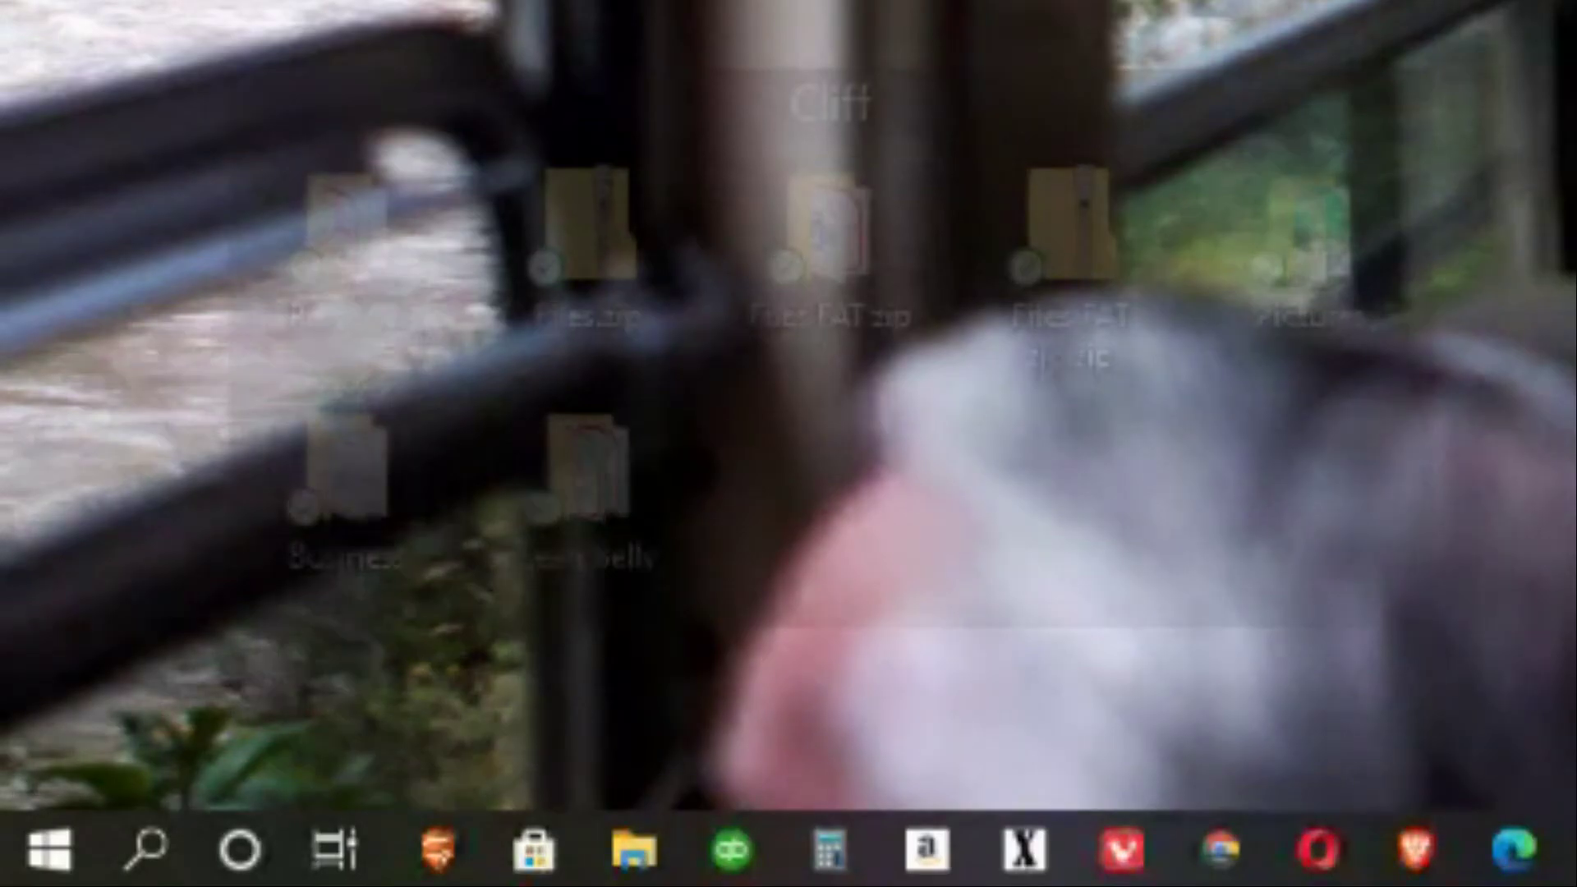
# Reopen the Run box and replace mrt with shell:startup
pyautogui.press('super+r')
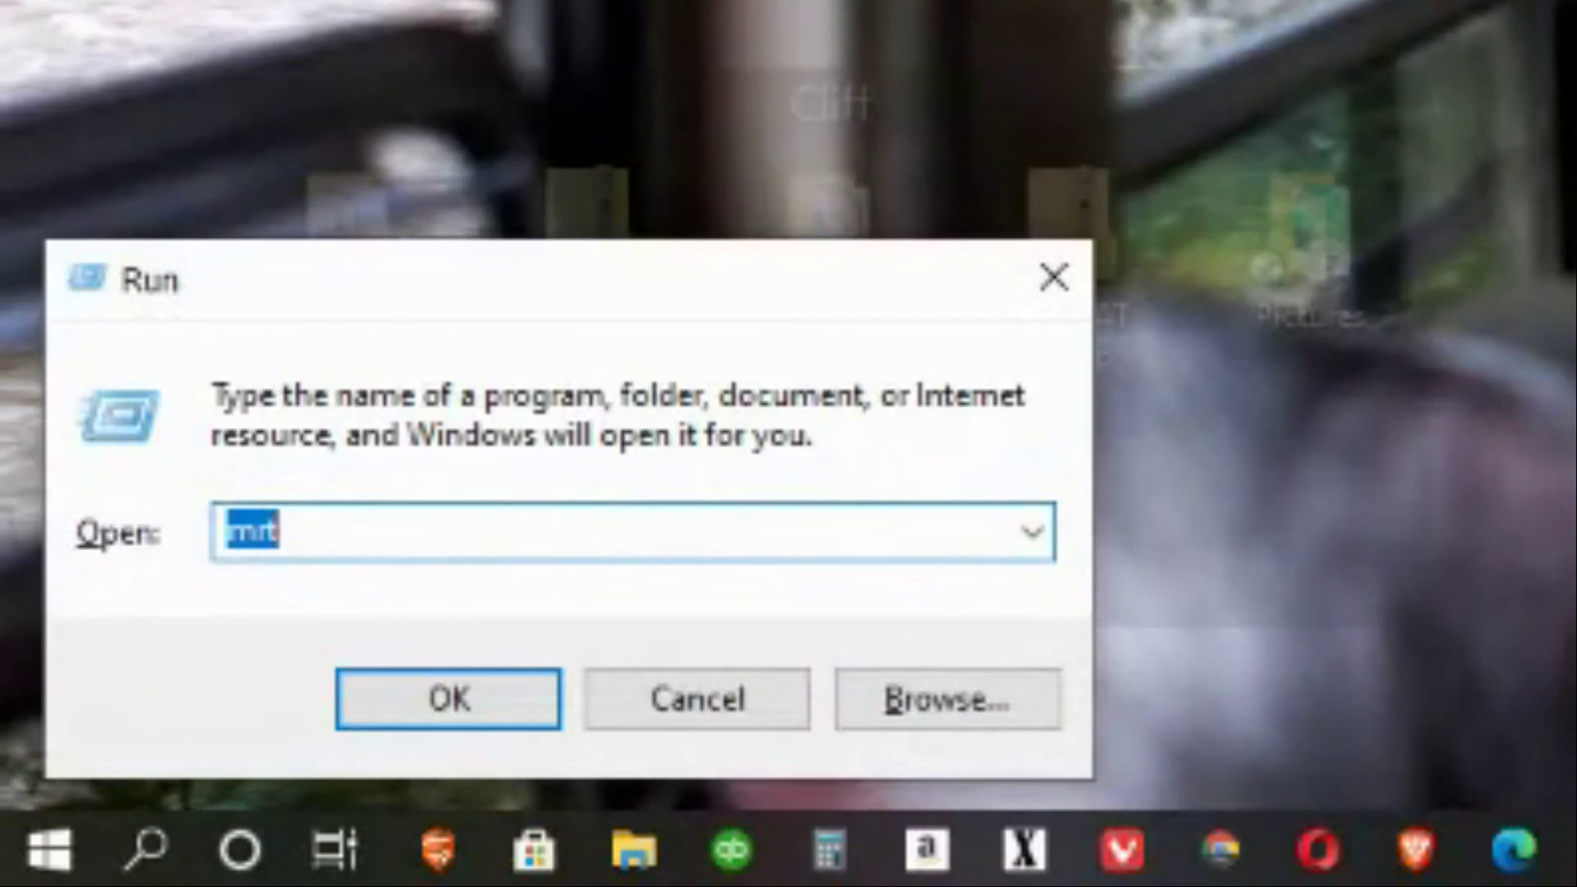
pyautogui.press('BackSpace')
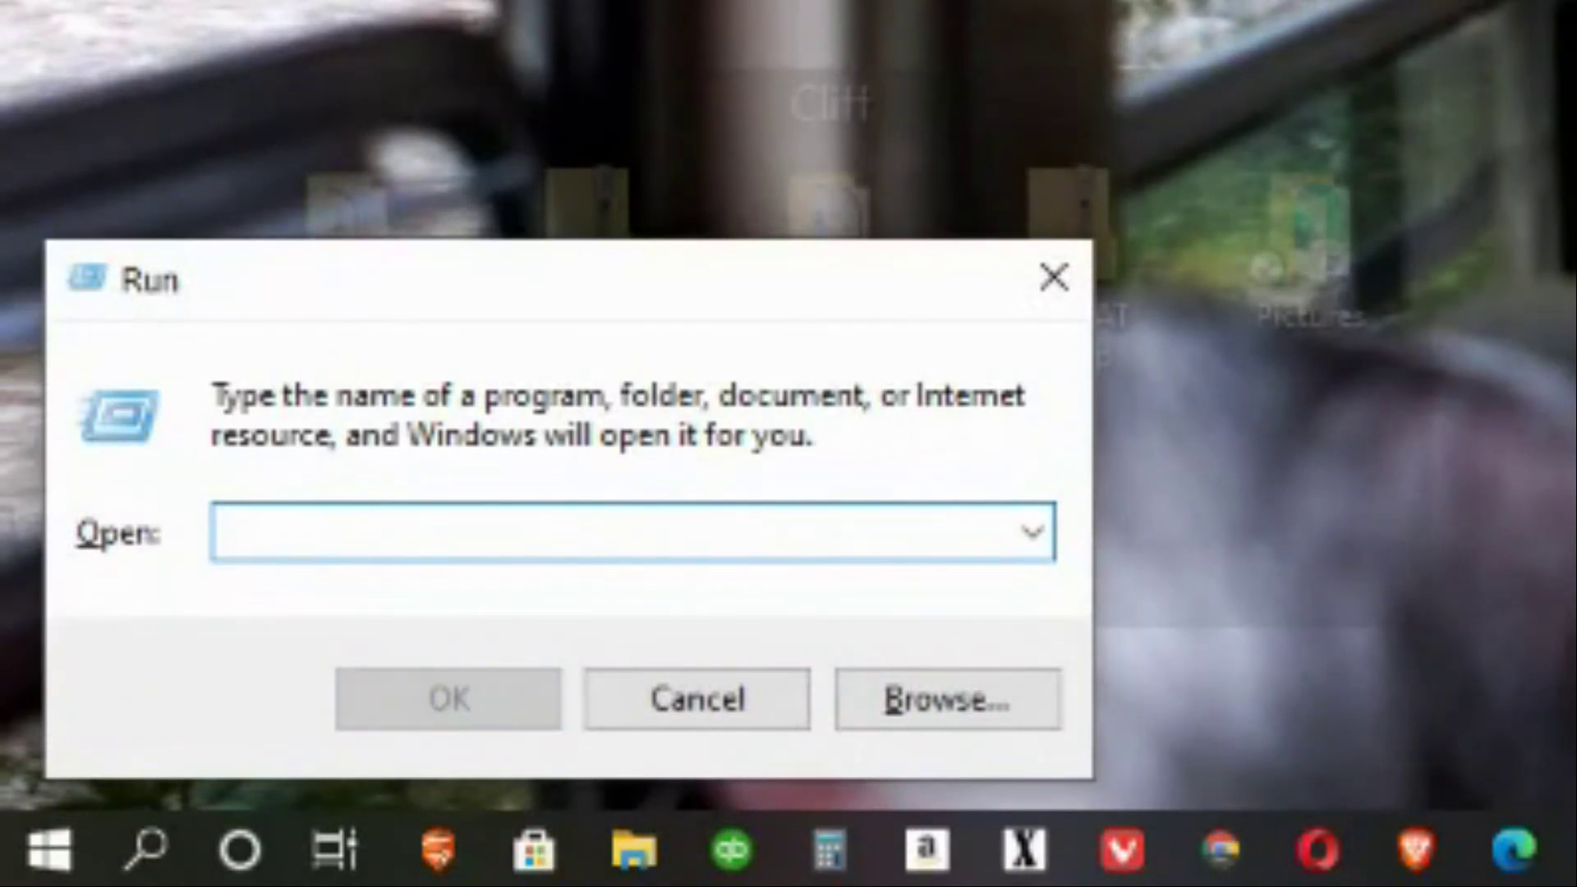
pyautogui.write('shell')
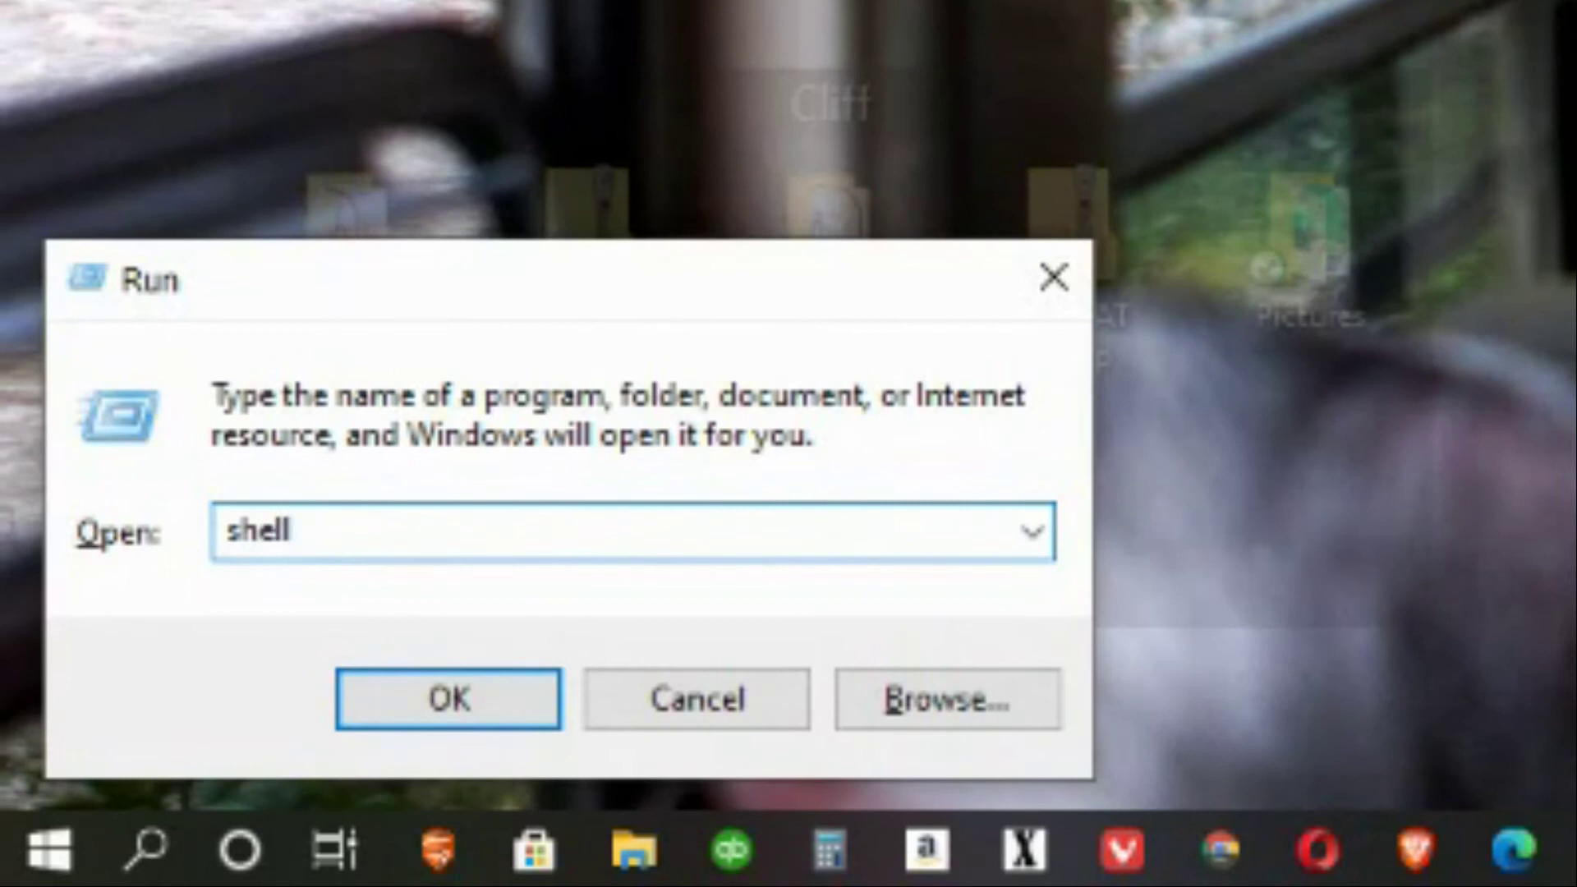
pyautogui.write(':startup')
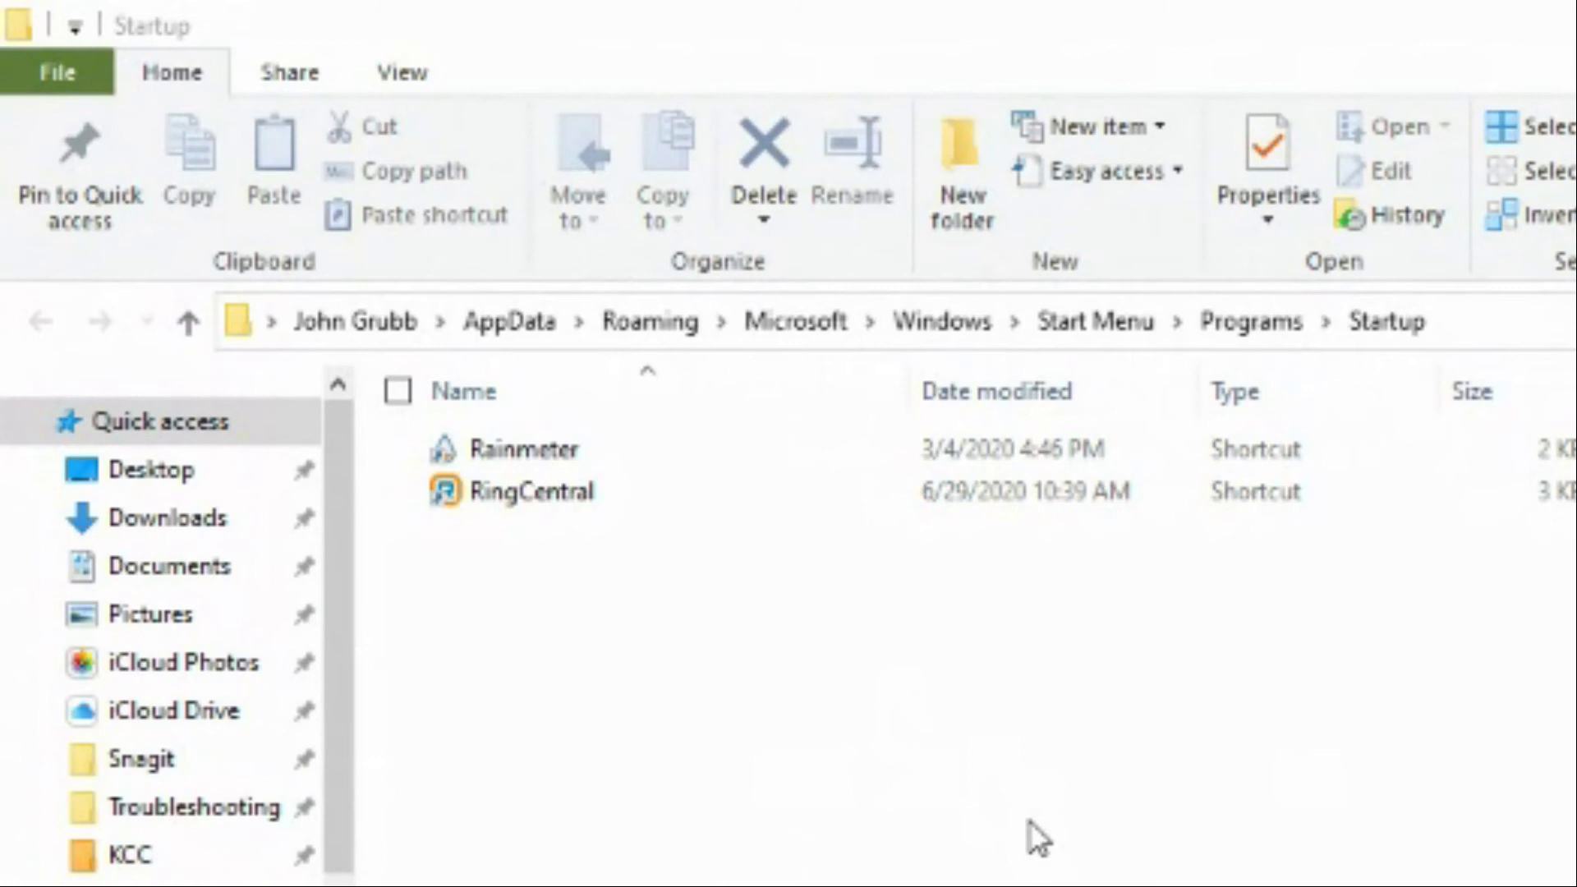
# Delete the RingCentral shortcut from the Startup folder
pyautogui.click(548, 496)
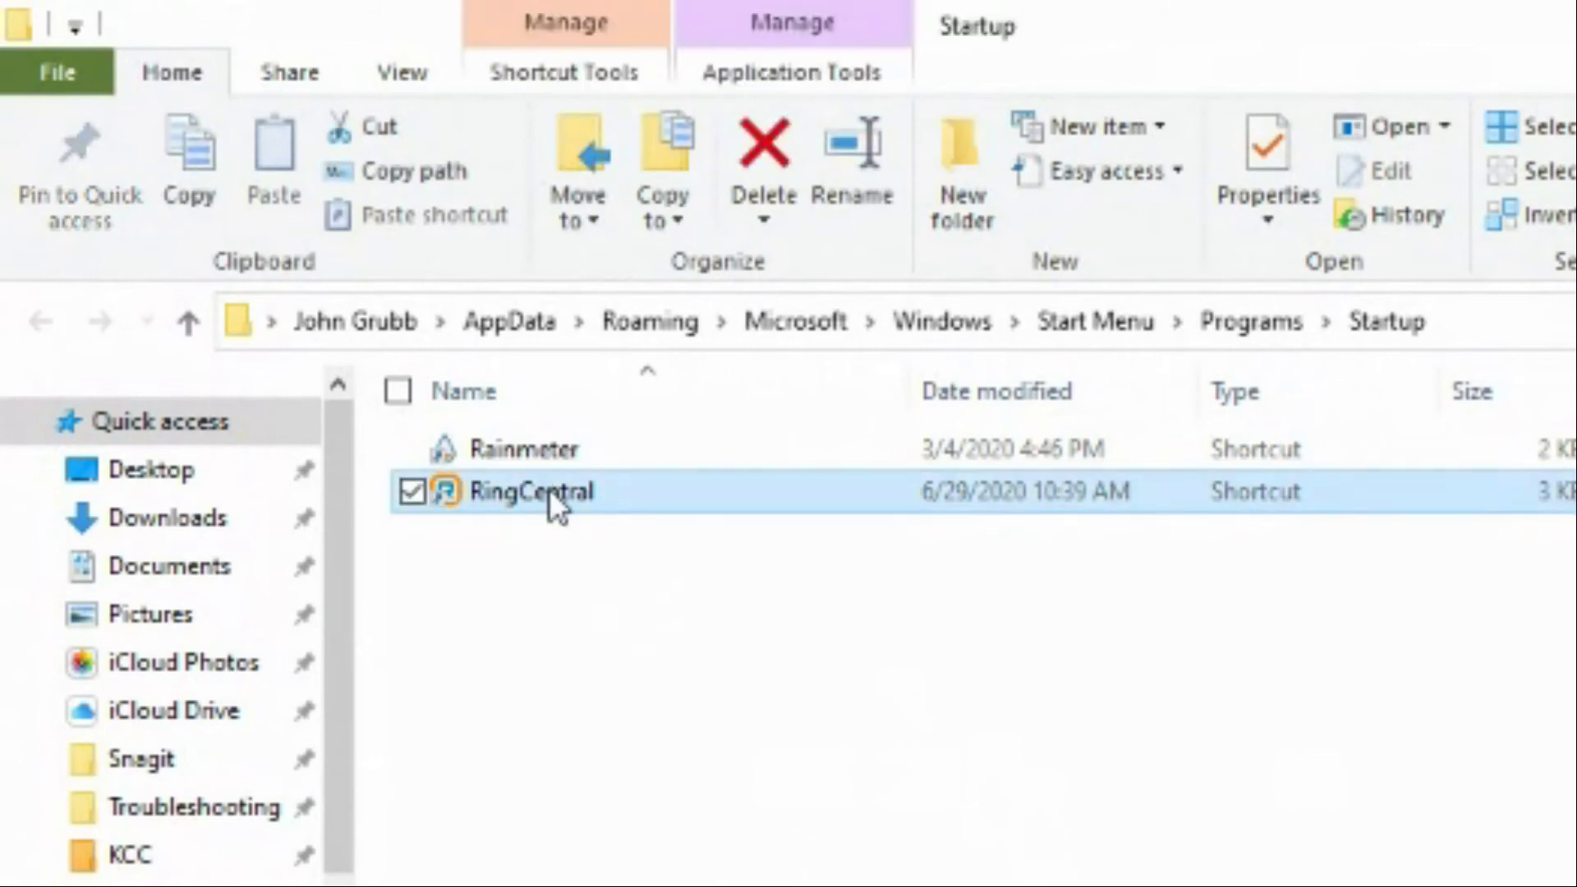
pyautogui.doubleClick(547, 495)
pyautogui.rightClick(550, 492)
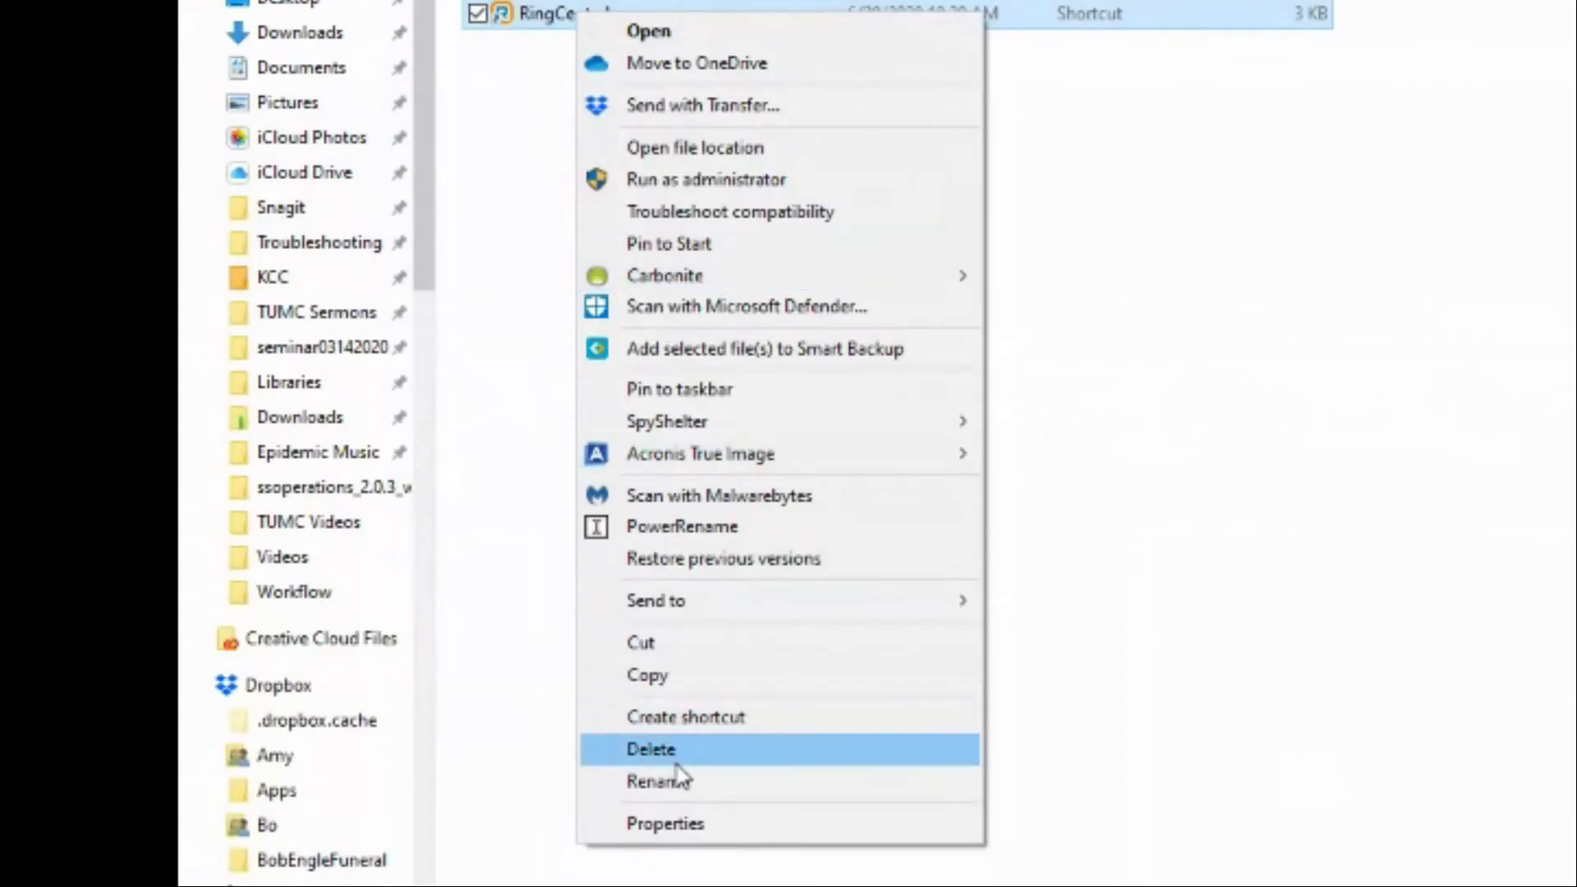
pyautogui.click(676, 762)
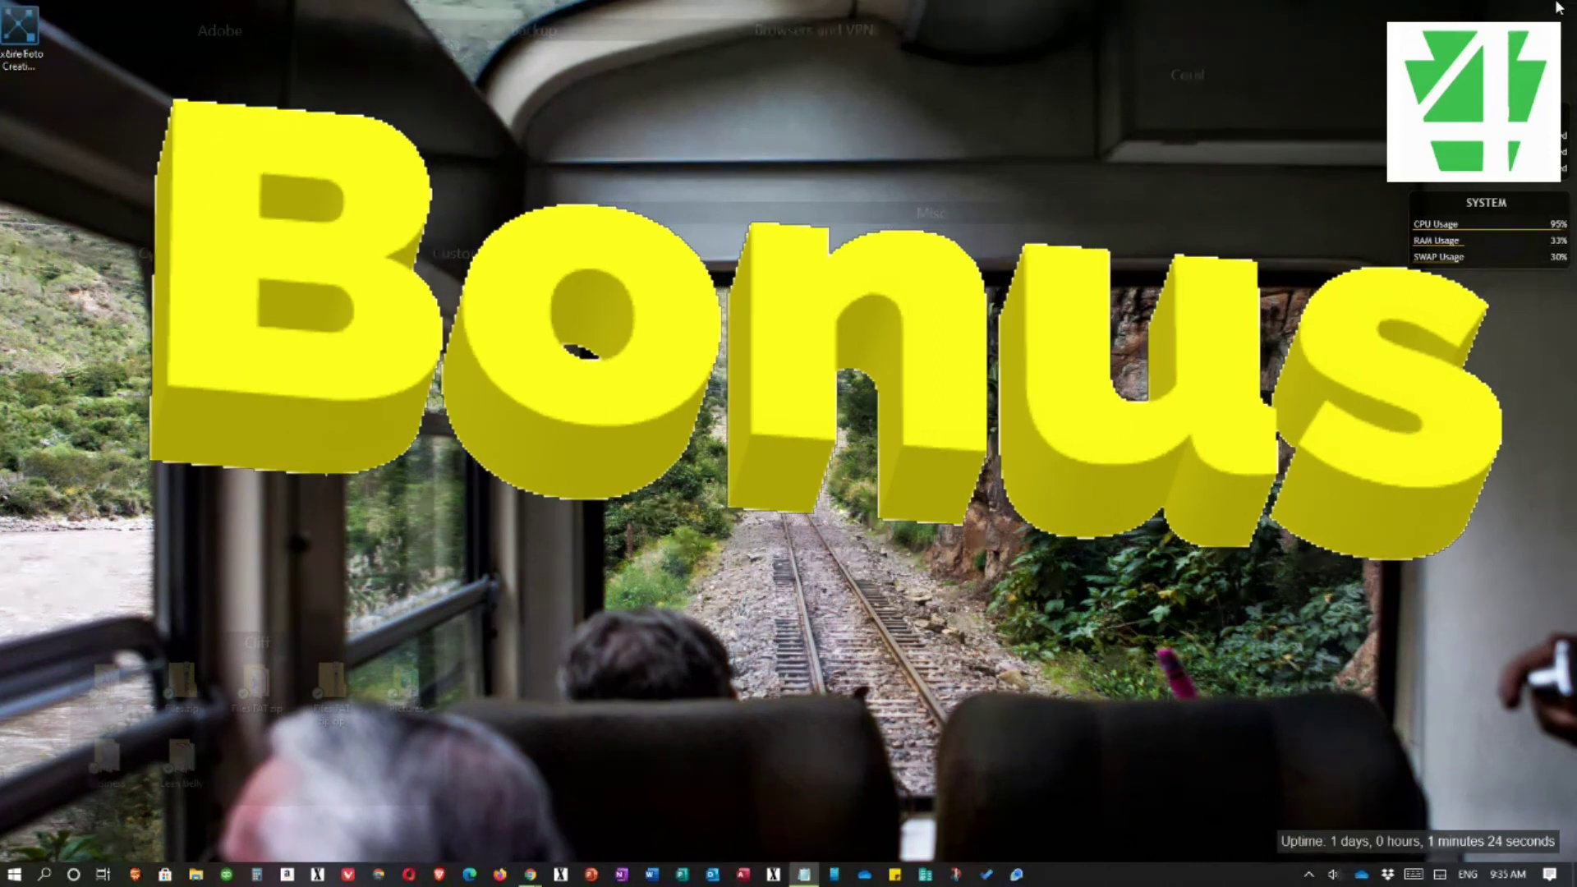
# Reopen the Run box and replace shell:startup with shell:common startup
pyautogui.press('super+r')
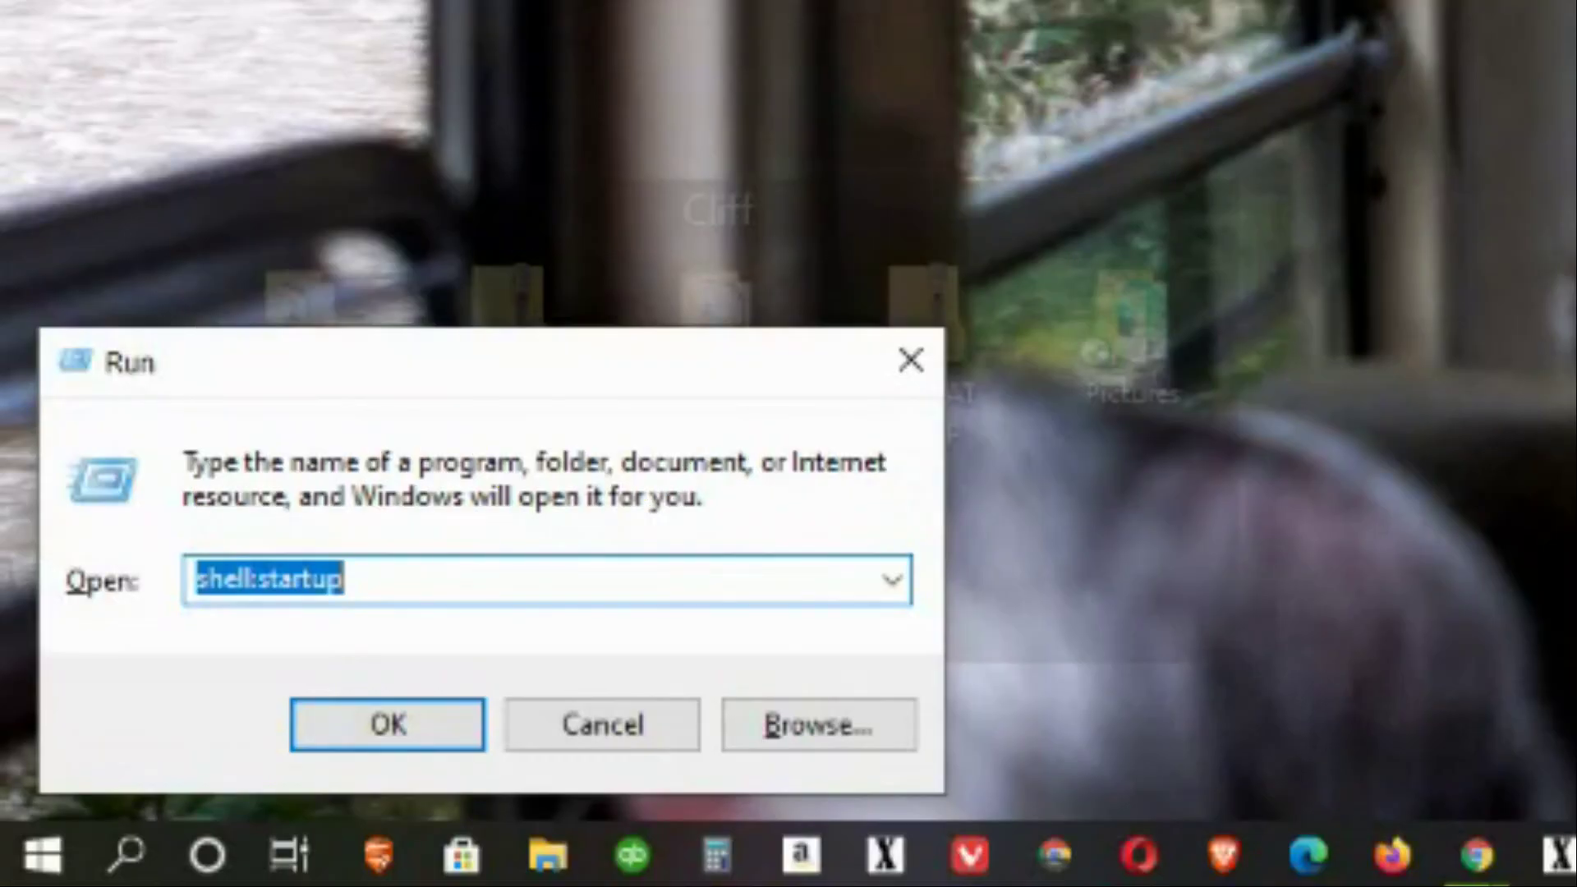
pyautogui.press('BackSpace')
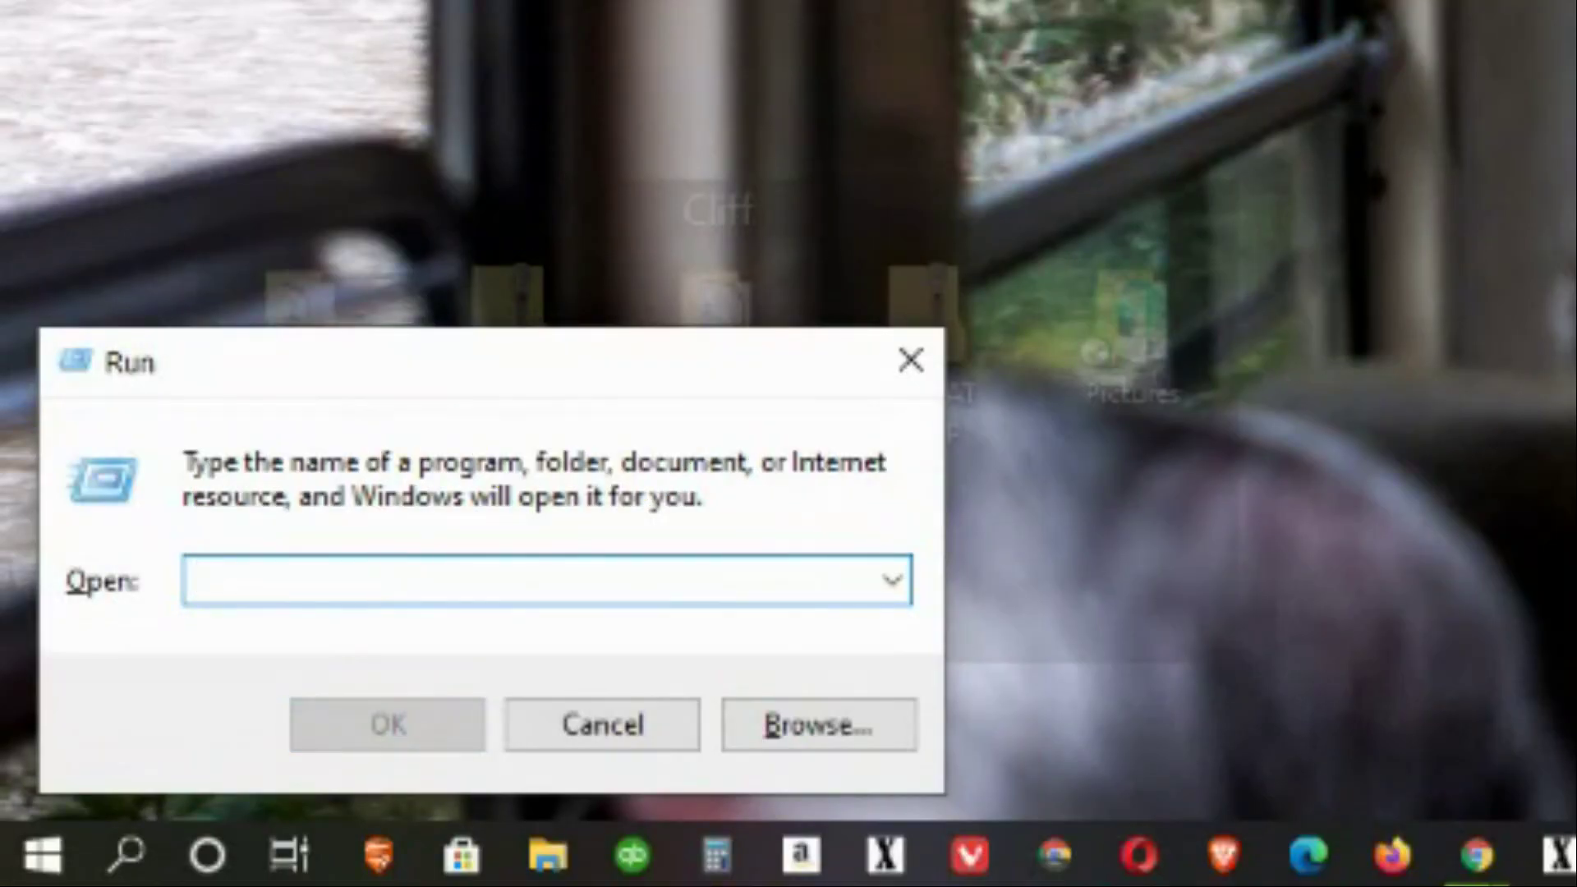
pyautogui.write('shel')
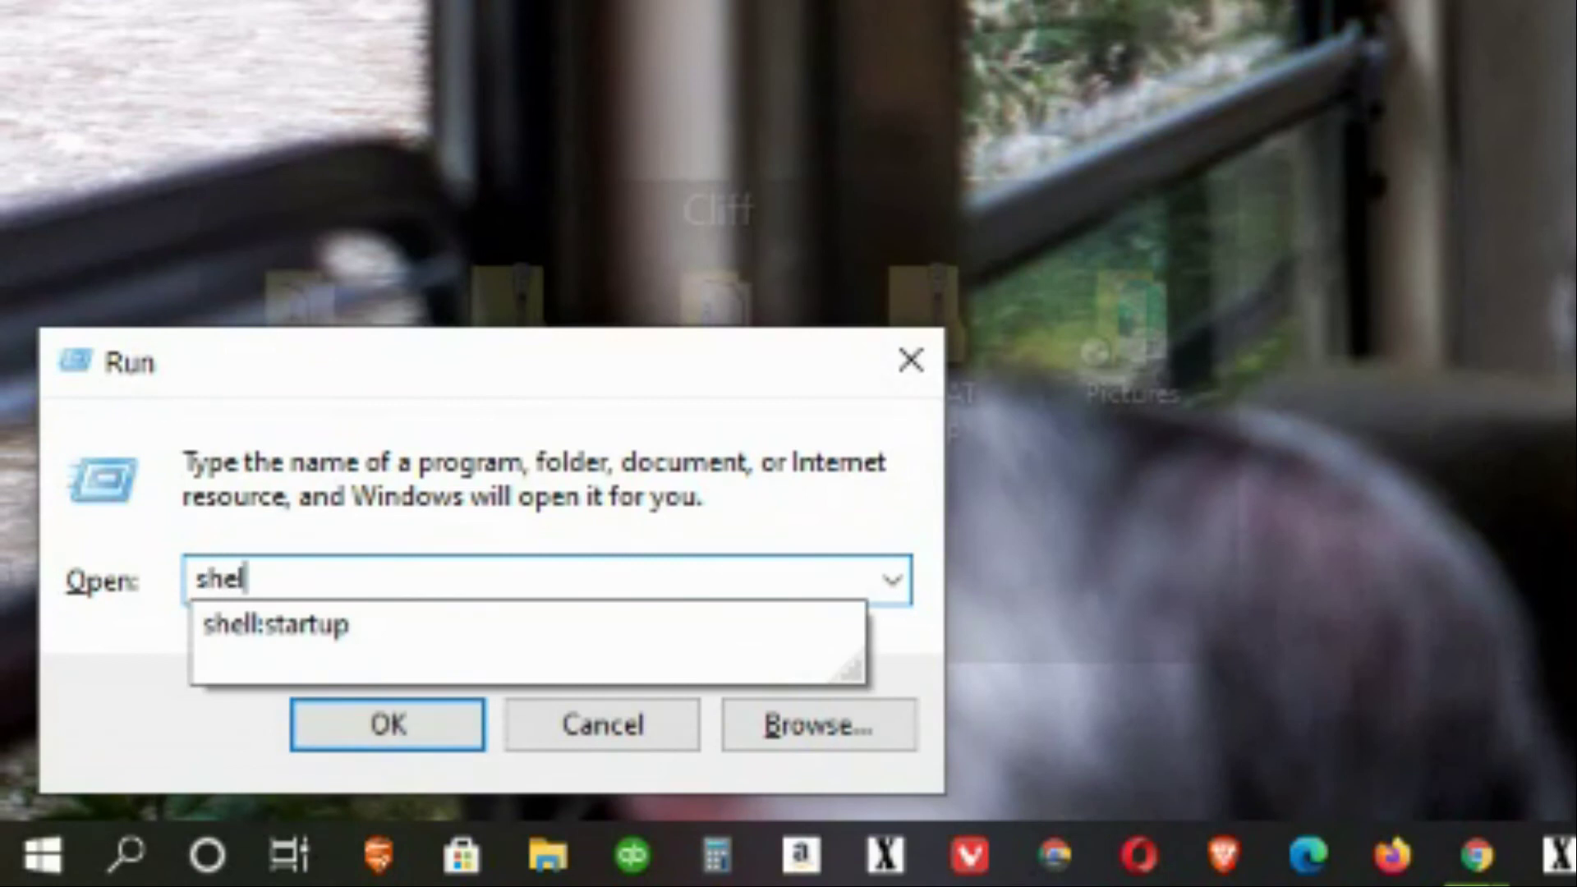
pyautogui.write('l:c')
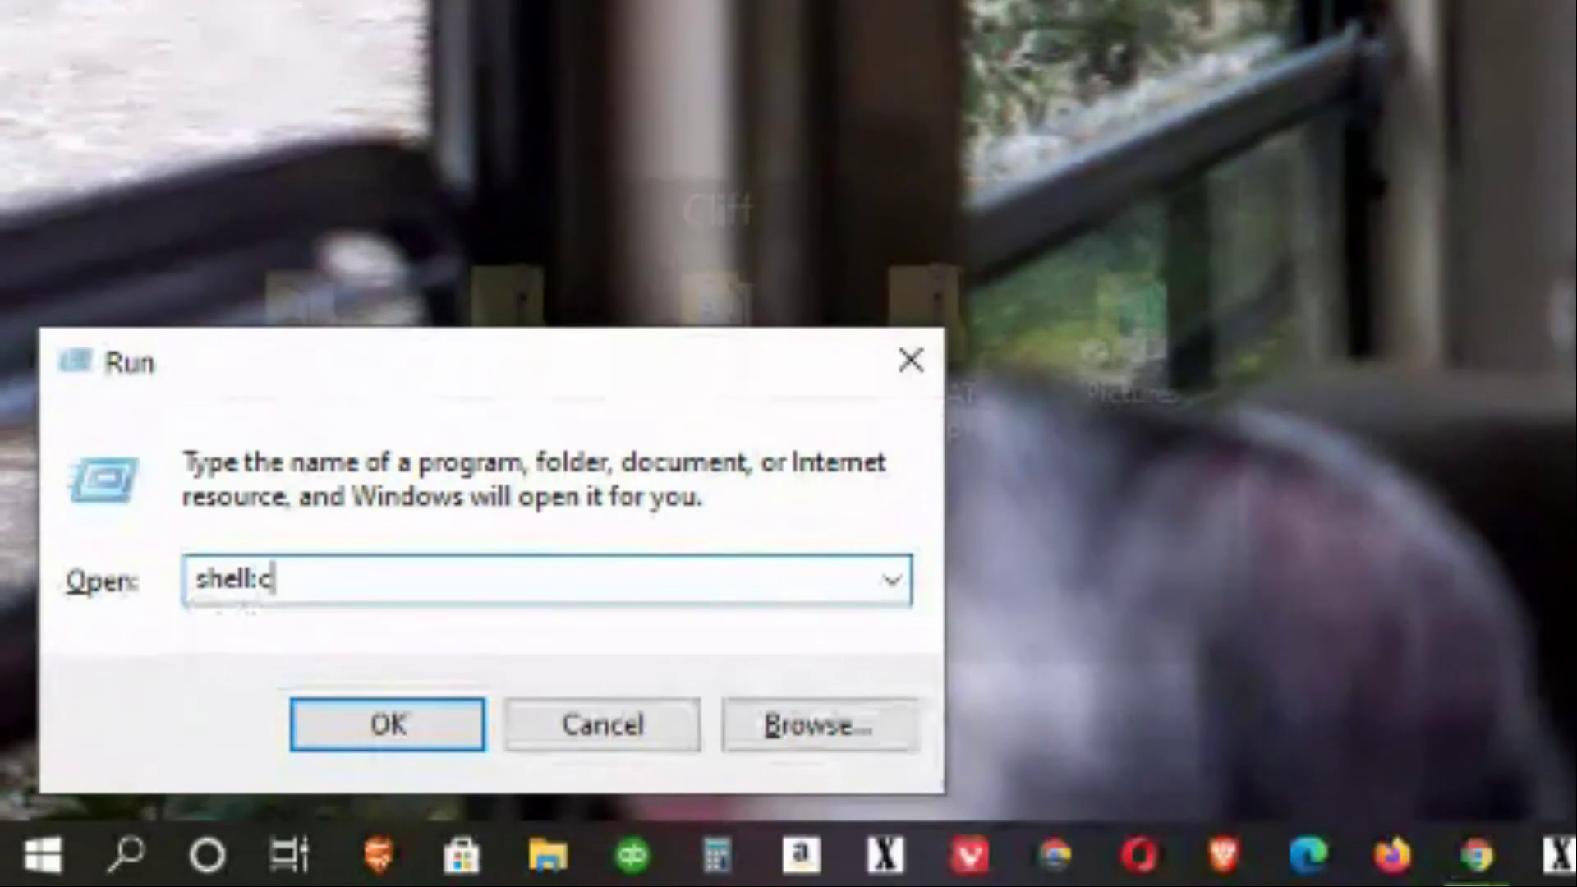
pyautogui.write('ommon')
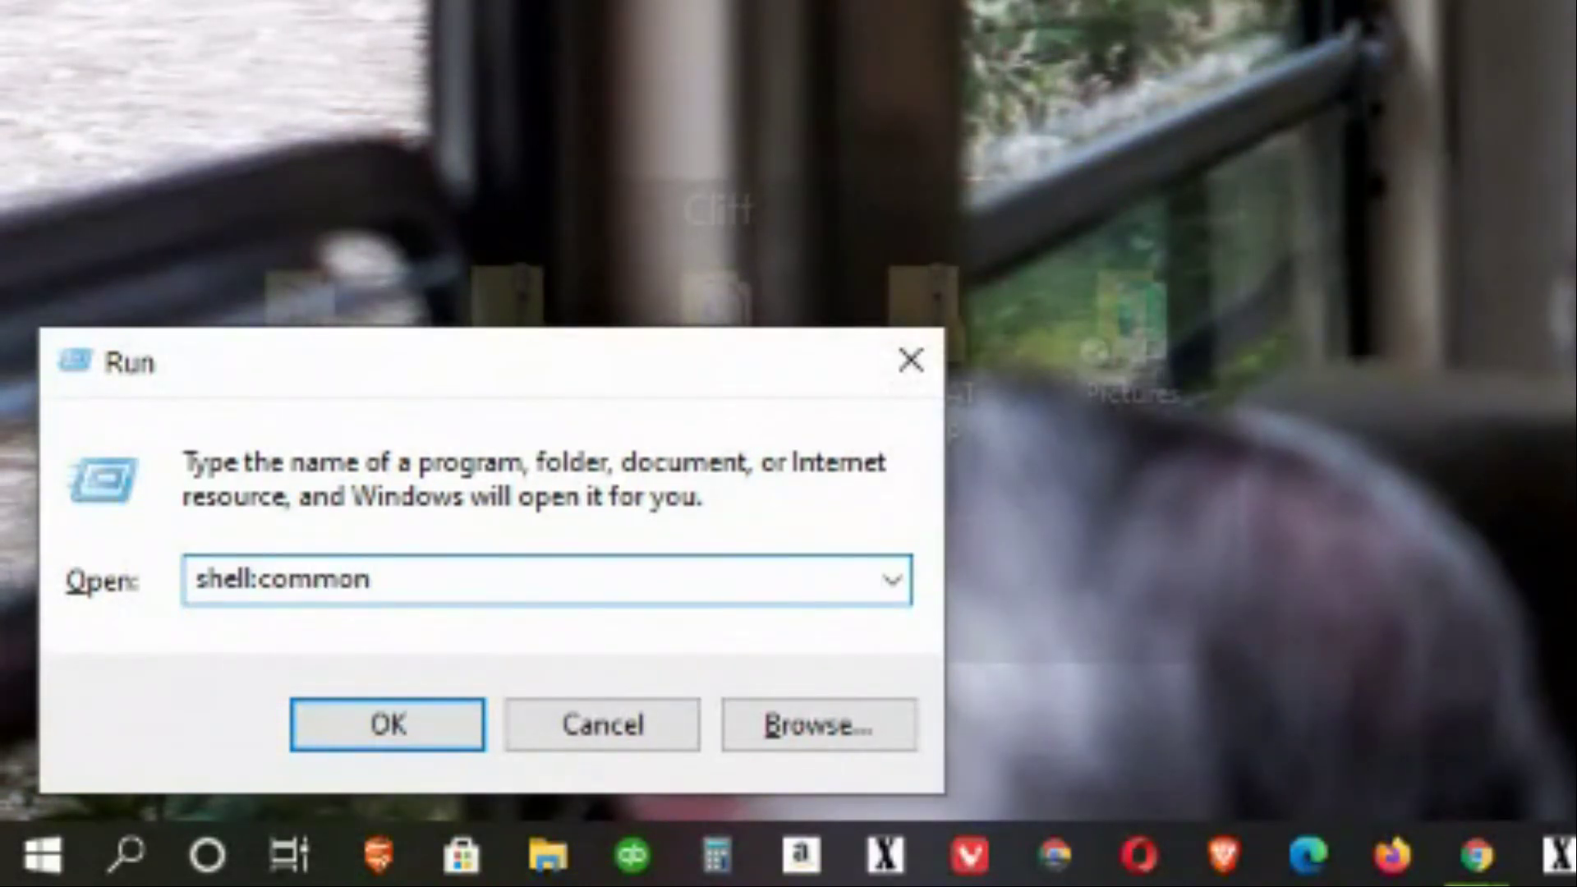
pyautogui.write(' startup')
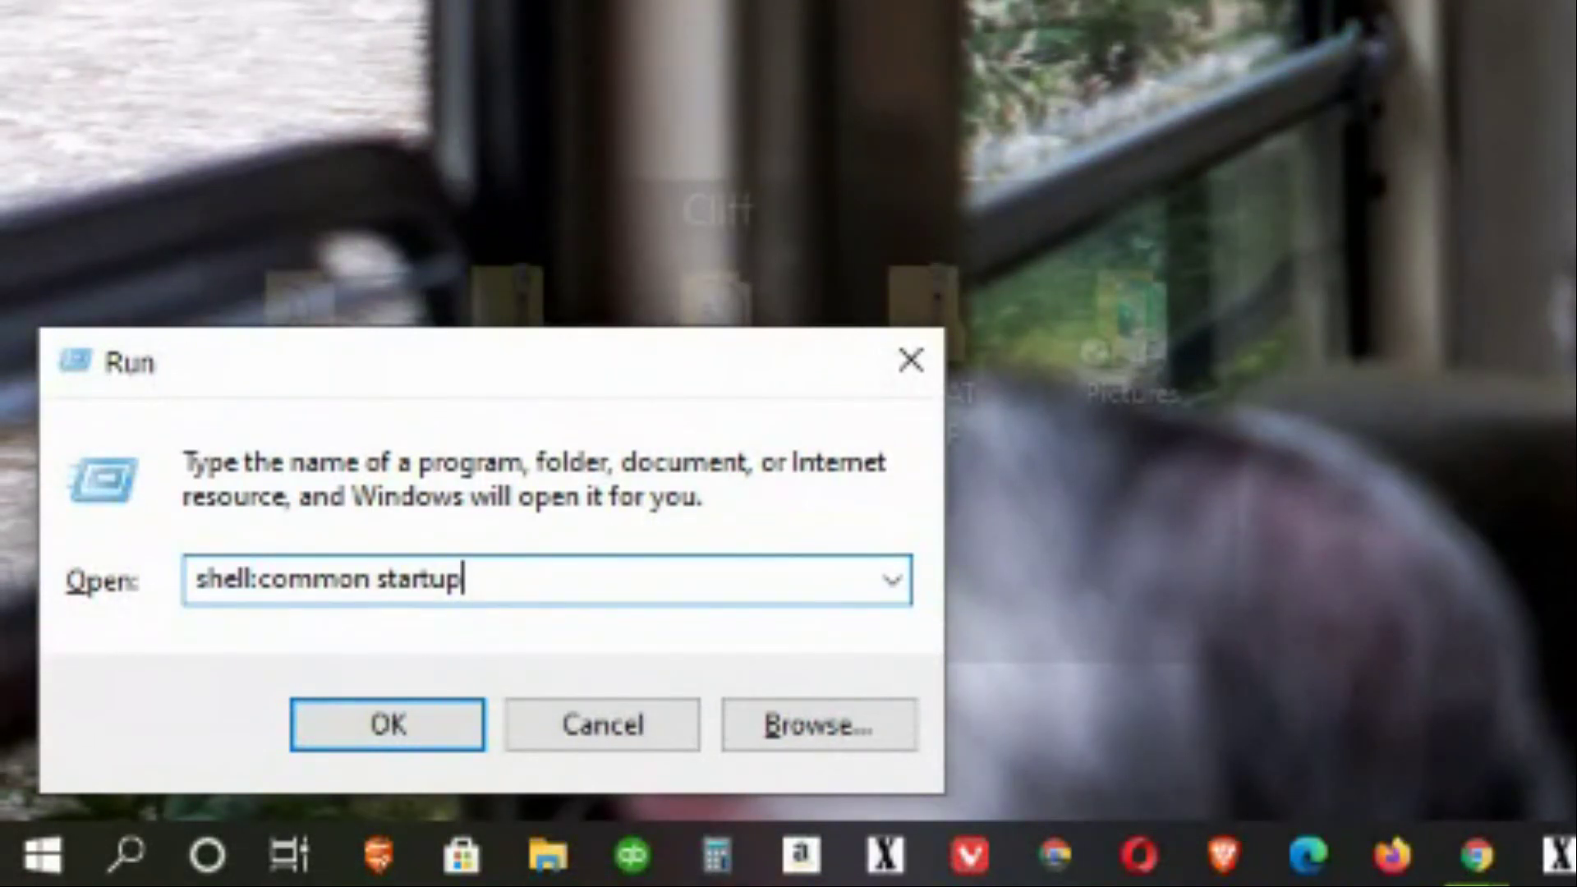
# Run shell:common startup to open the all-users Startup folder showing its two ON24 shortcuts
pyautogui.click(397, 739)
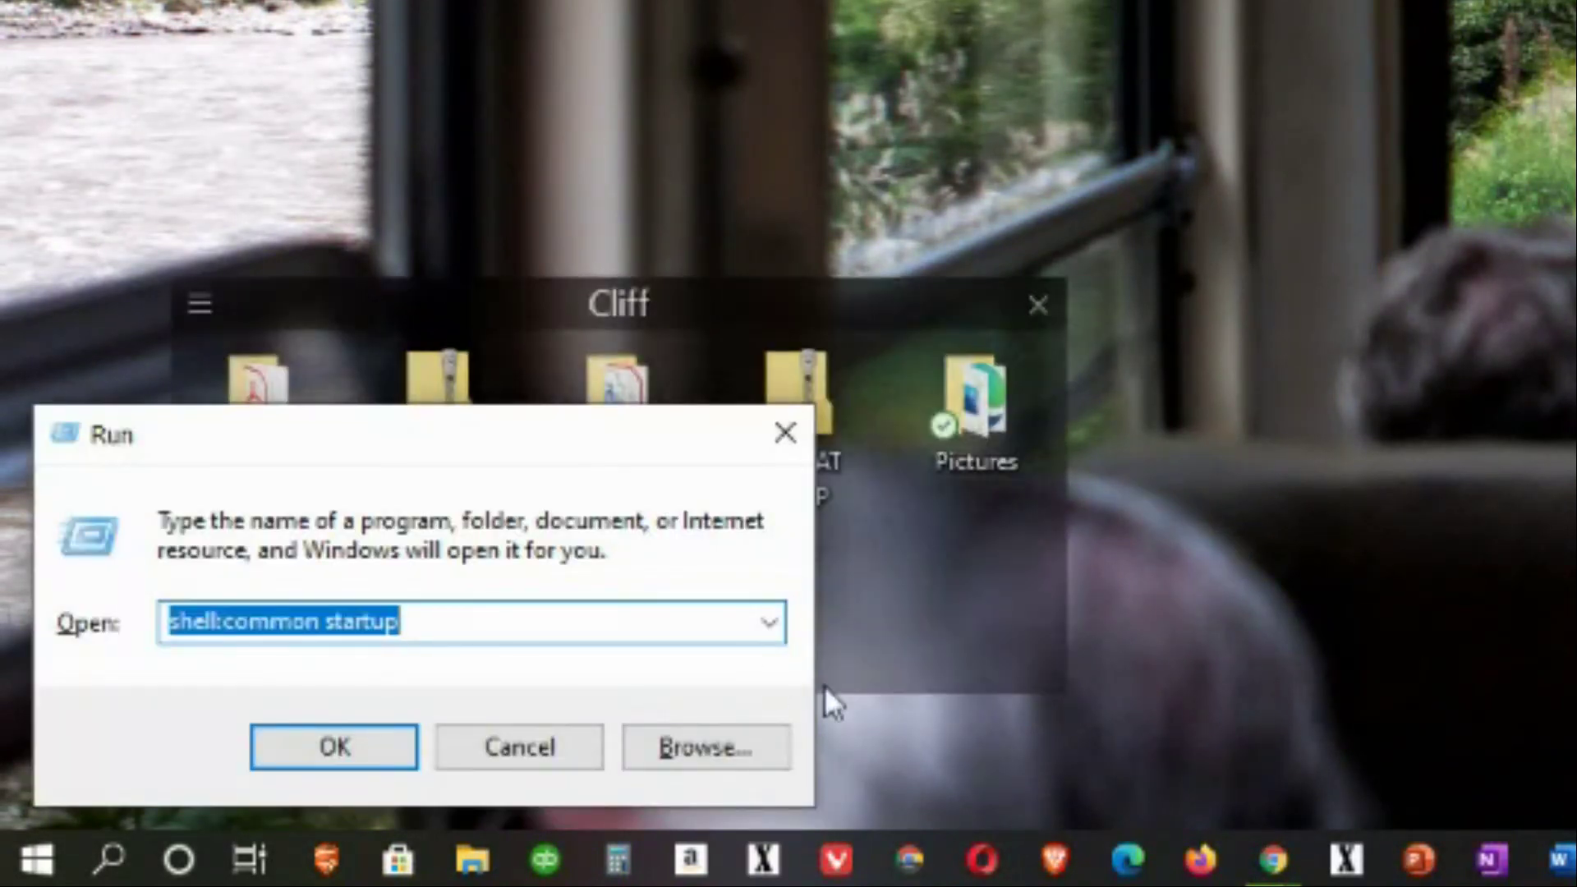
# Expand the Run box history to list shell:common startup, shell:startup, mrt, resmon, dfrgui and winver
pyautogui.click(771, 623)
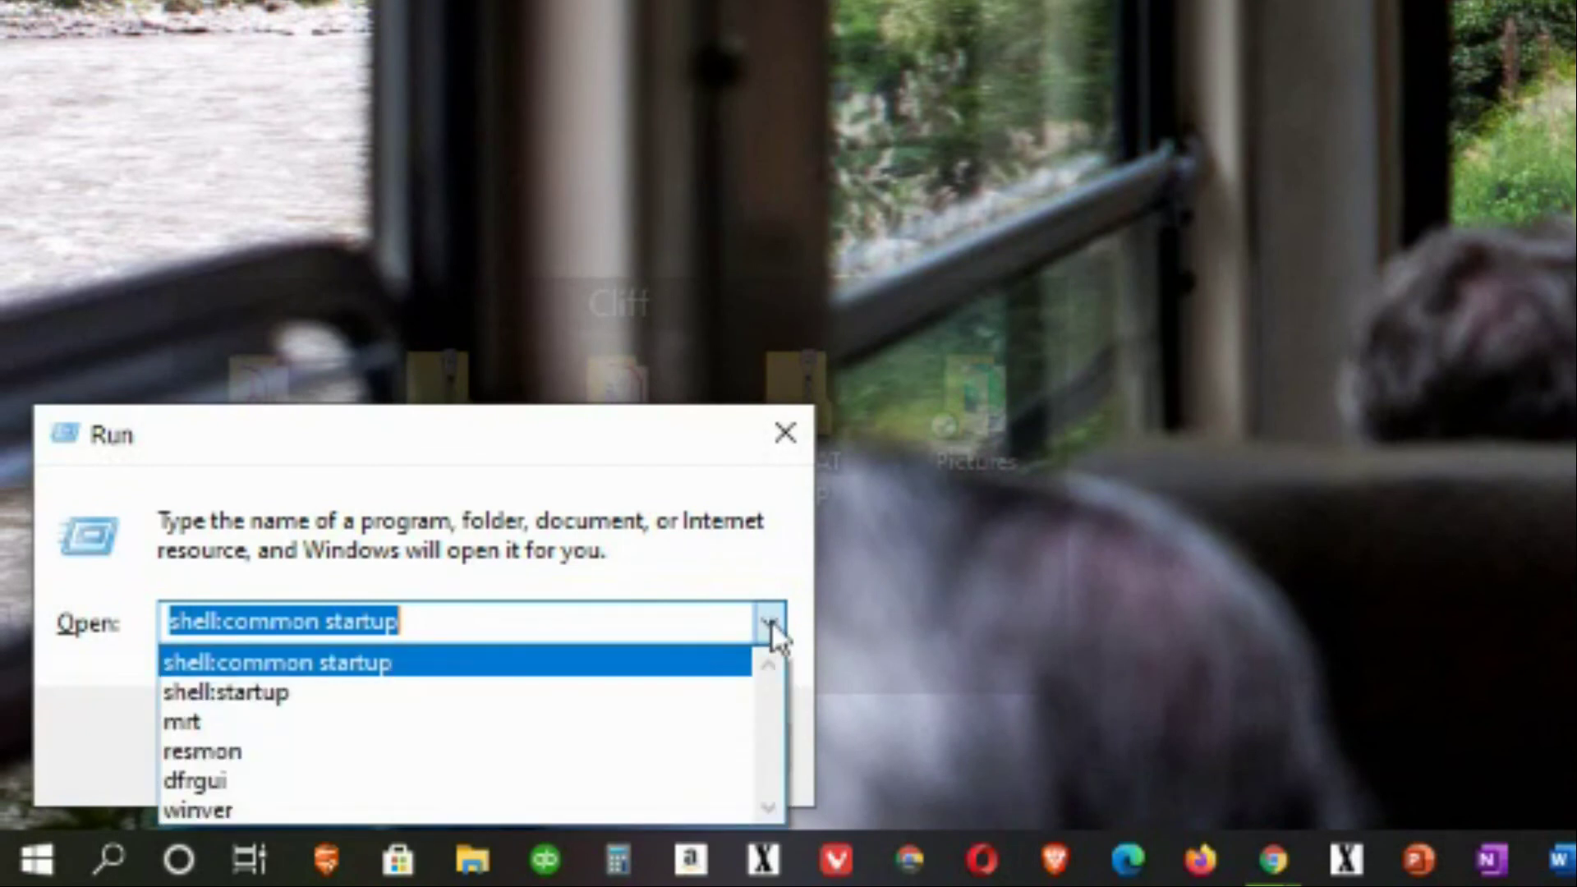